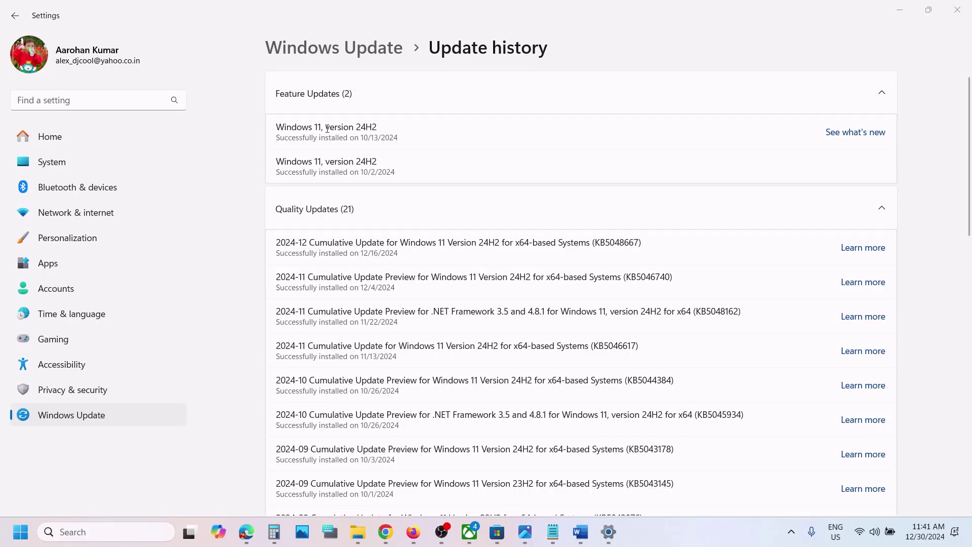
Step: Highlight the 24H2 update history entry and the error code 0x80070246 in the Word notes
drag(325, 128, 364, 132)
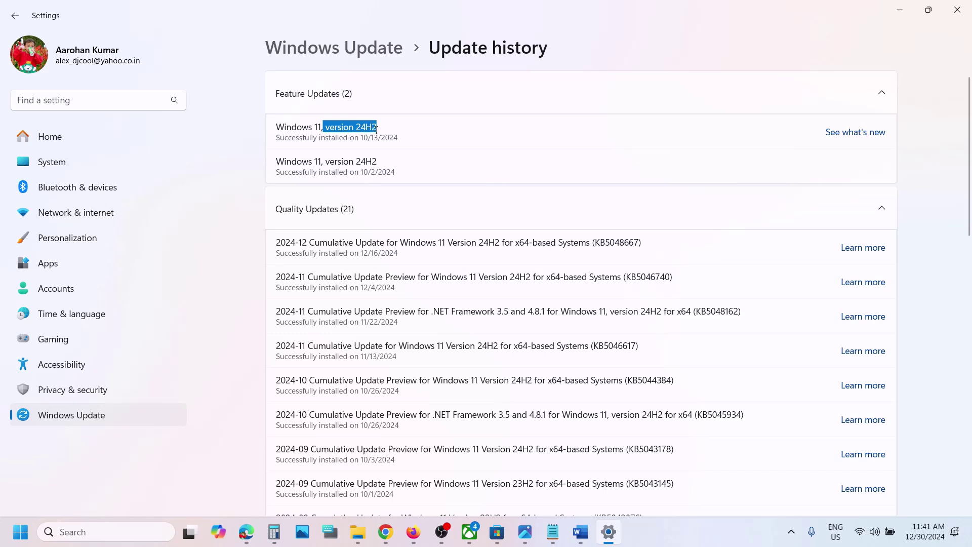
click(581, 532)
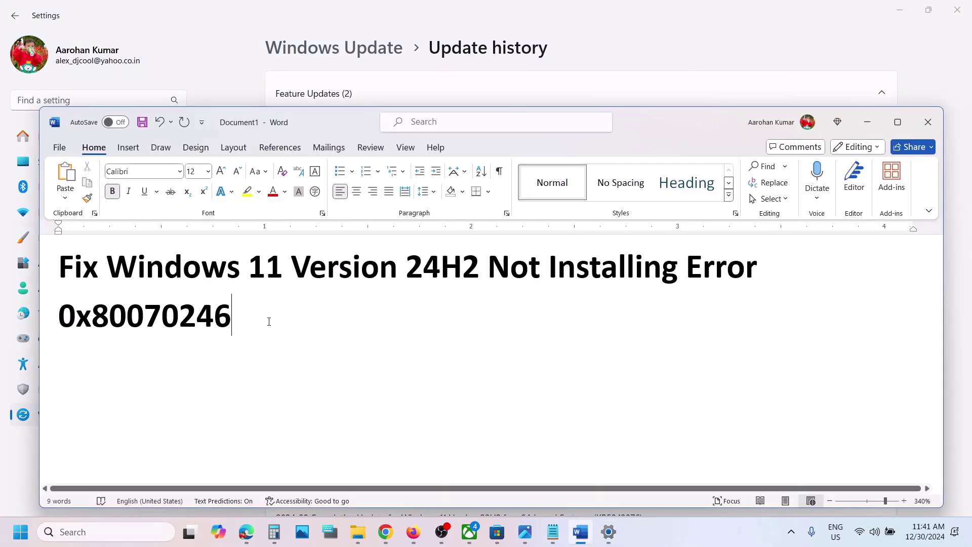
drag(266, 320, 58, 317)
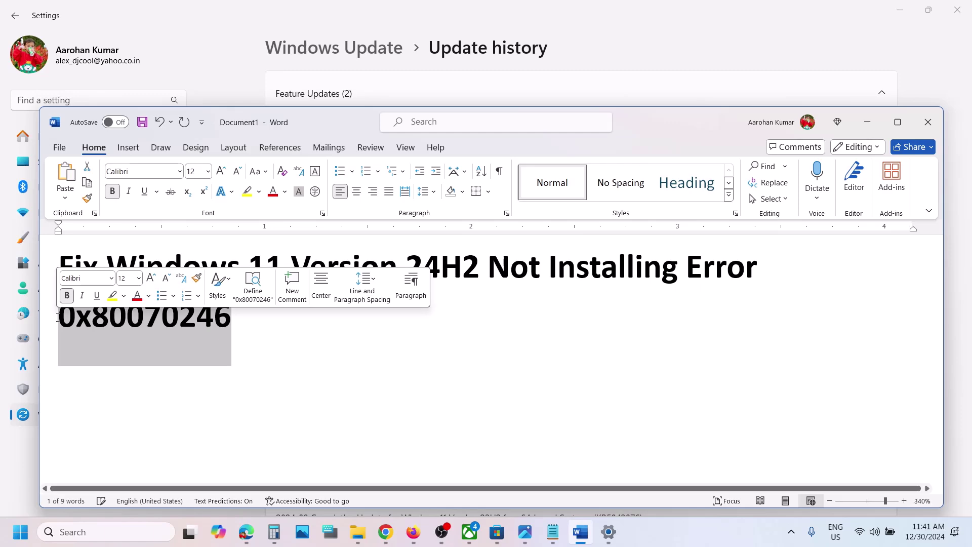
click(794, 60)
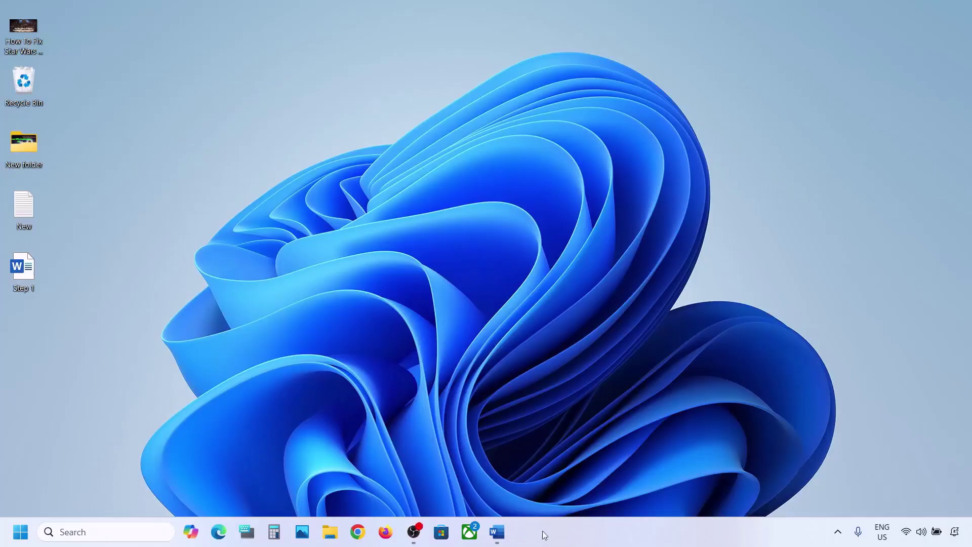
Step: Highlight the Step 1 App Readiness instruction in Word, then search 'services' and launch Services
click(497, 531)
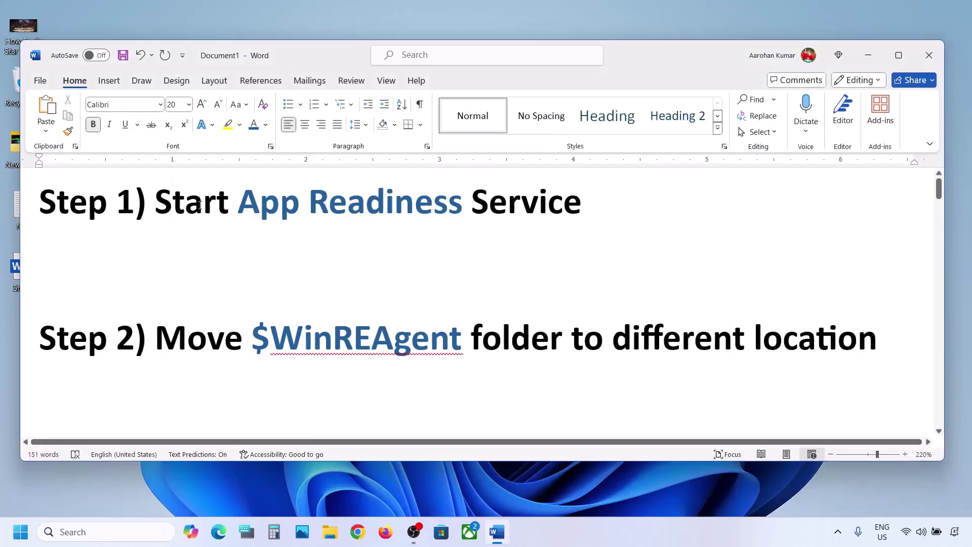
drag(200, 205, 588, 207)
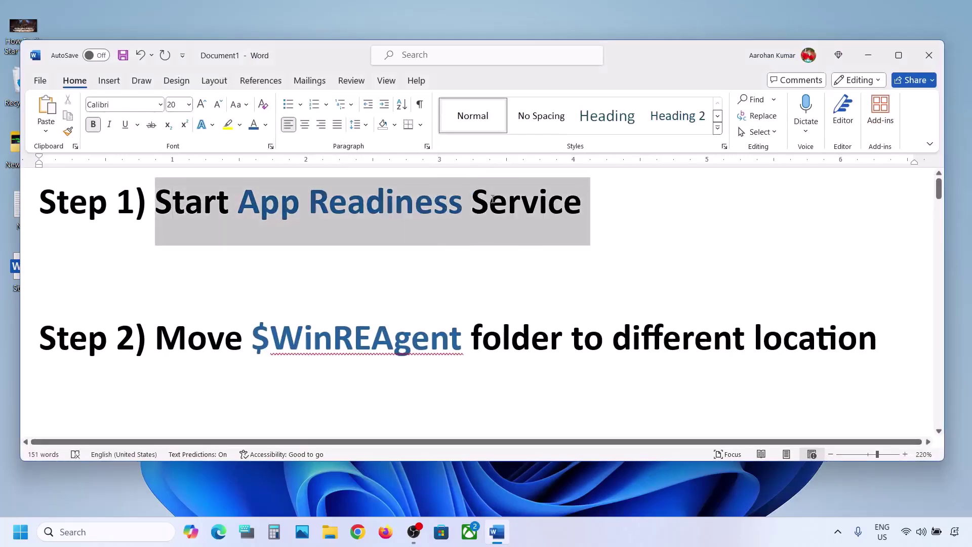
click(75, 527)
text(services)
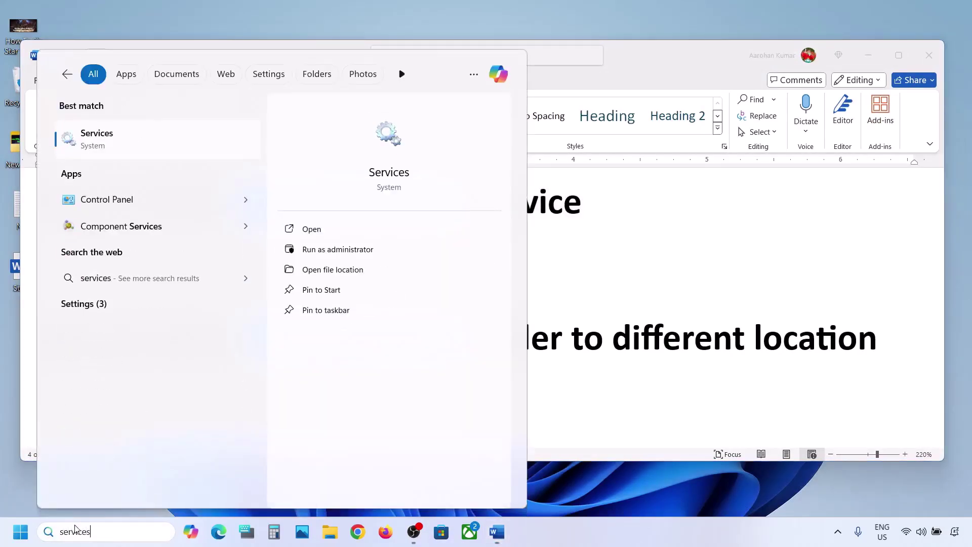
click(122, 147)
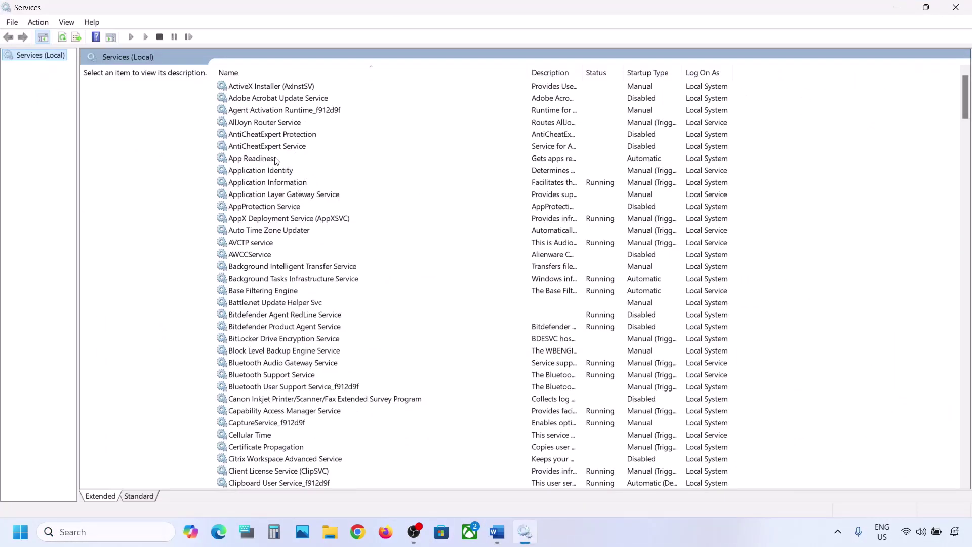
Step: Set App Readiness startup type to Automatic, apply it, start the service, and close the properties
click(276, 159)
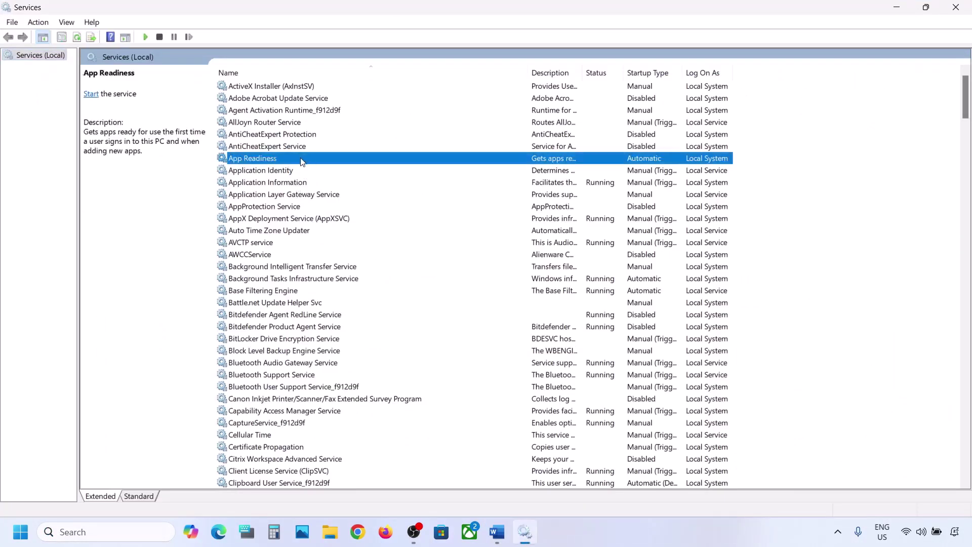
double_click(303, 161)
click(451, 251)
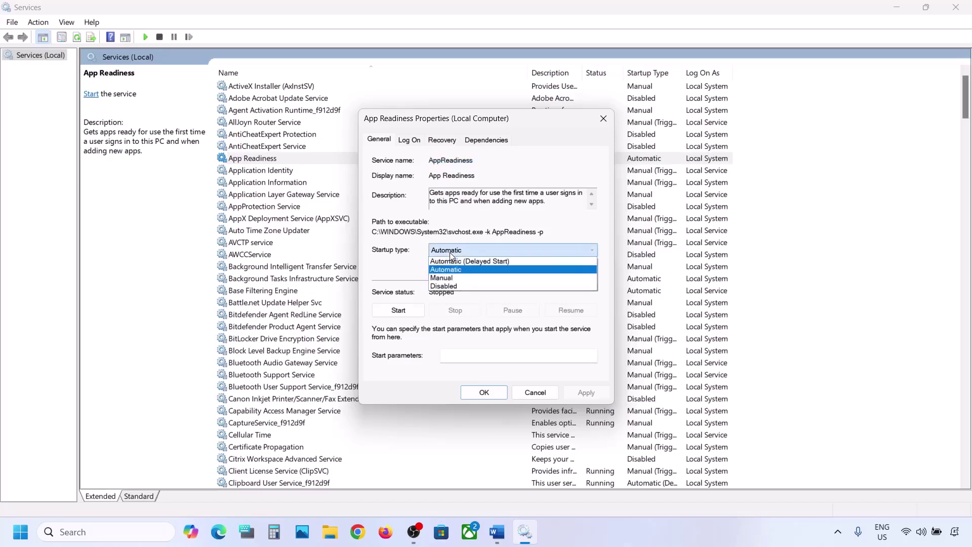
click(446, 269)
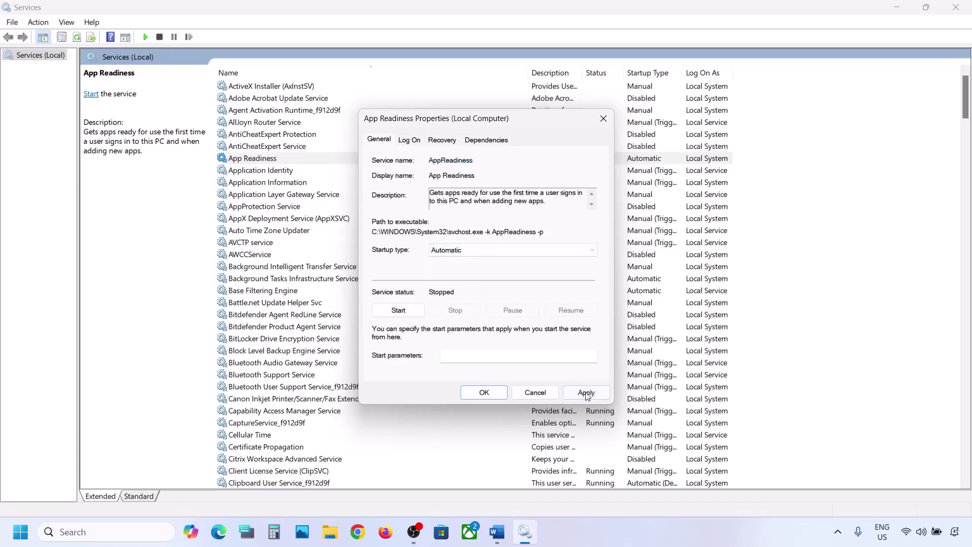
click(586, 394)
click(399, 310)
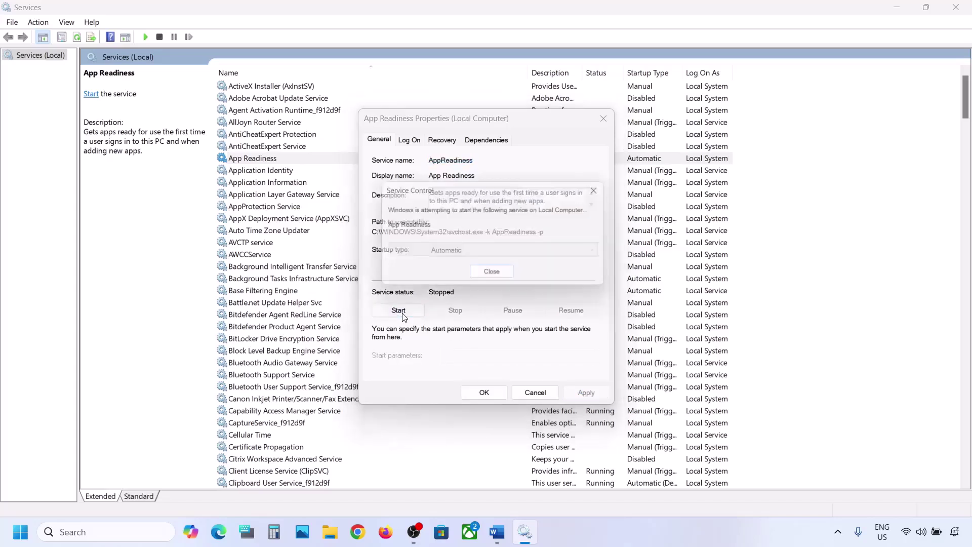
click(486, 392)
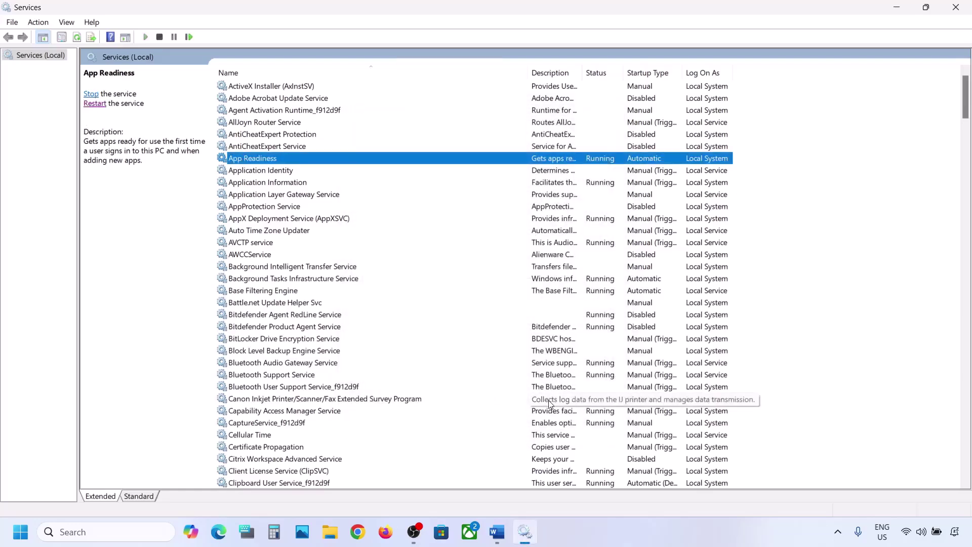
Step: Highlight the $WinREAgent folder name in Step 2, then open This PC > OS (C:) in File Explorer
click(497, 532)
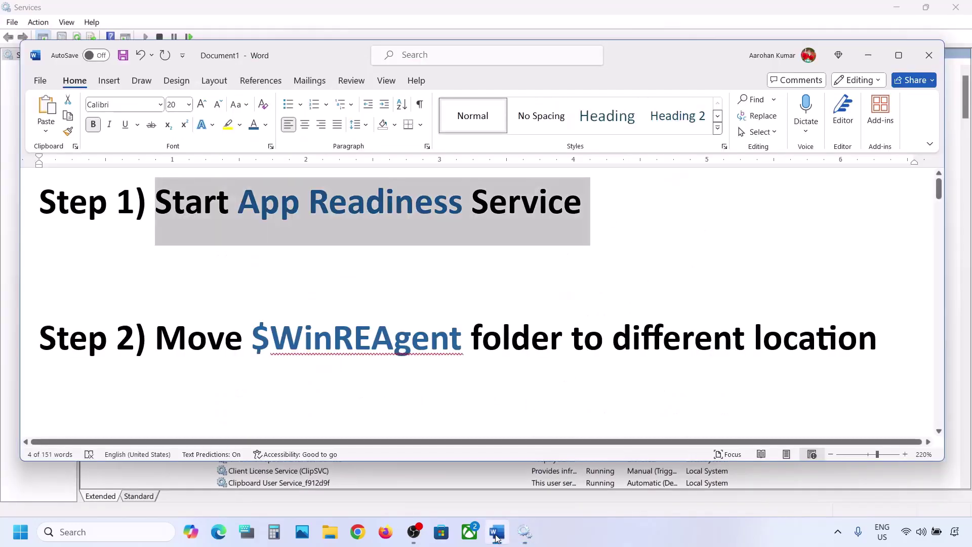
double_click(257, 337)
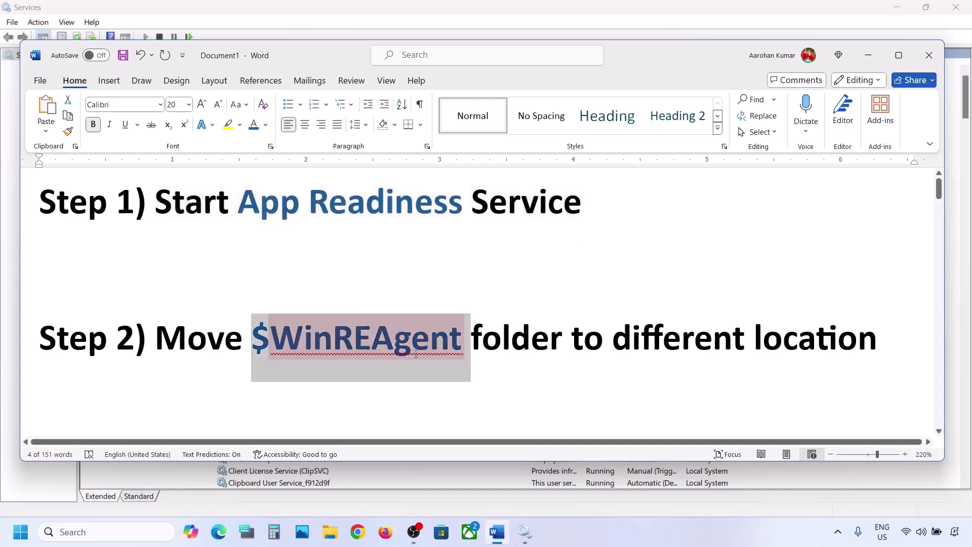
click(329, 532)
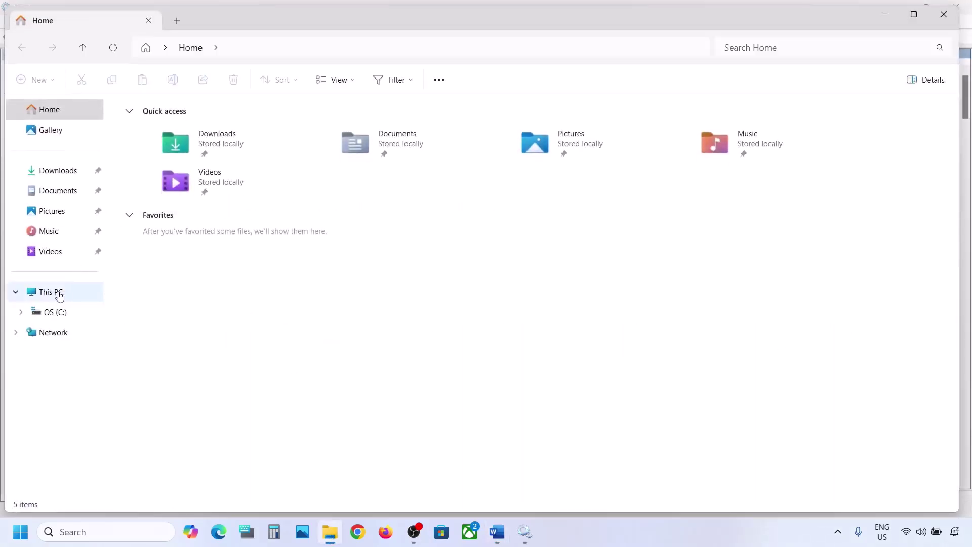
click(58, 293)
click(196, 142)
double_click(196, 142)
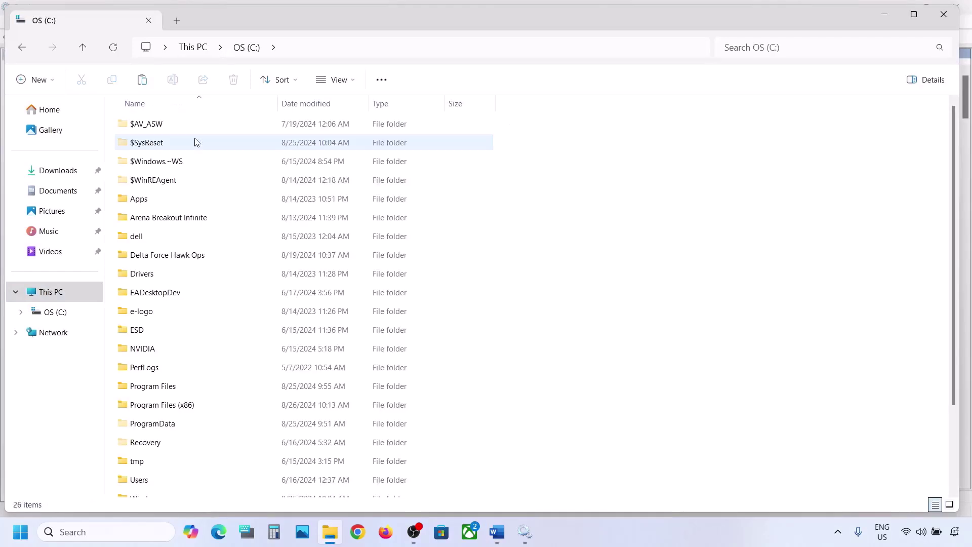
Step: Turn on Hidden items in the View options so $WinREAgent is listed on C:
click(165, 184)
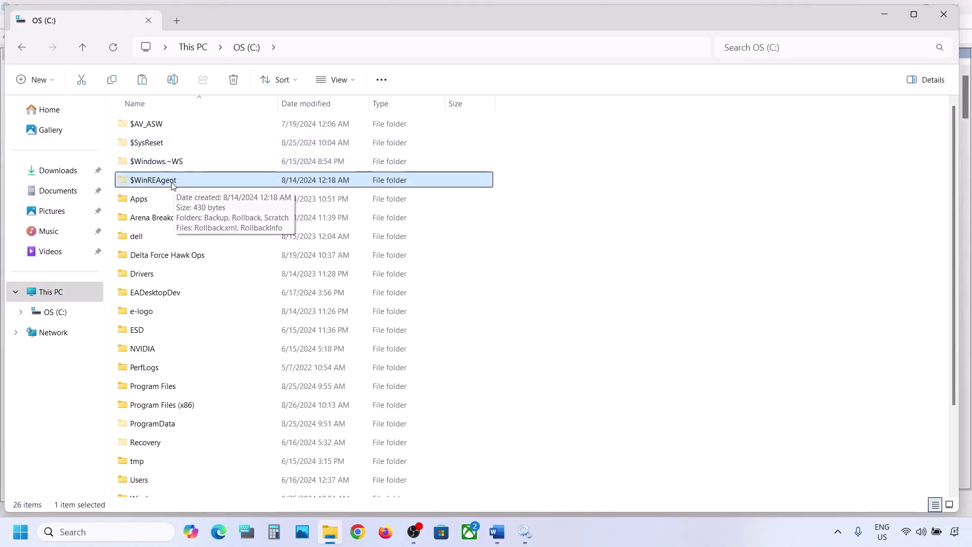
click(335, 80)
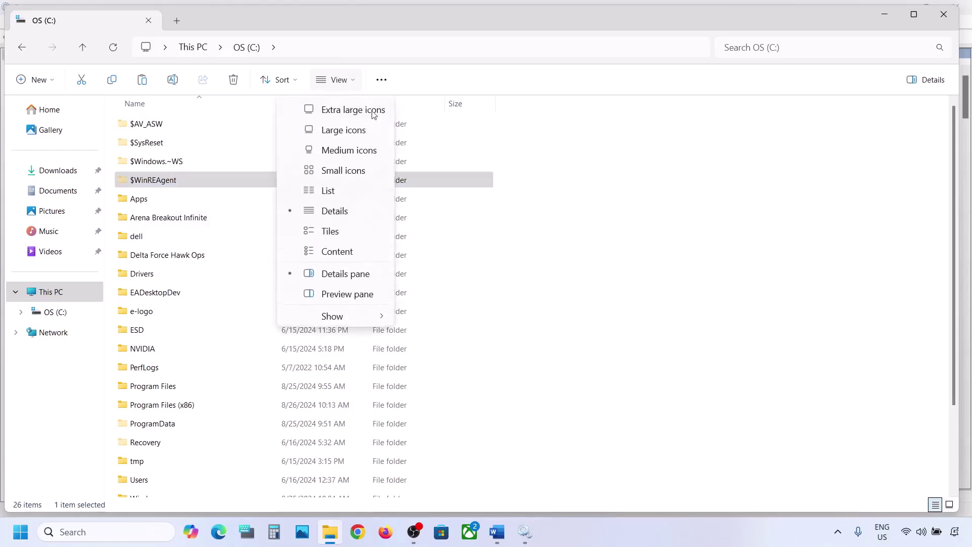
mouse_move(359, 319)
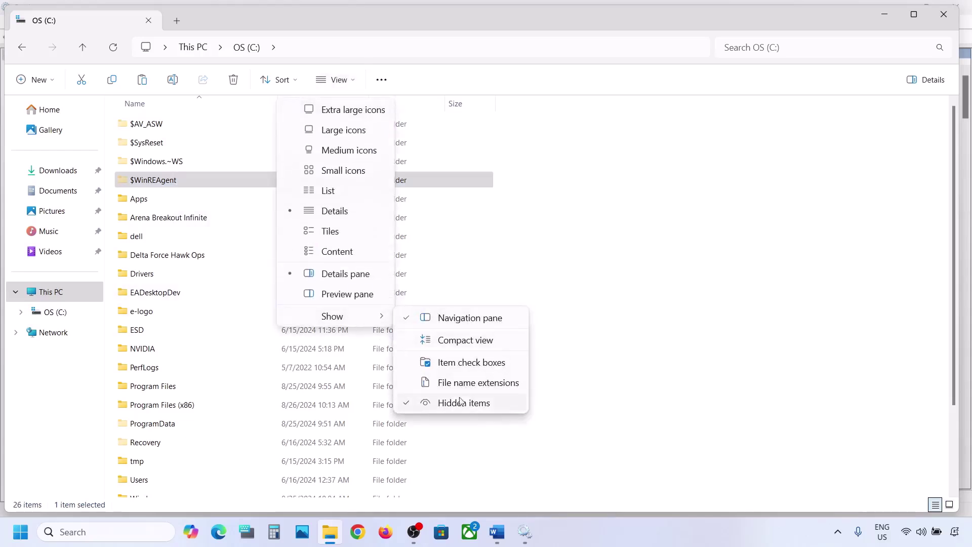
click(158, 184)
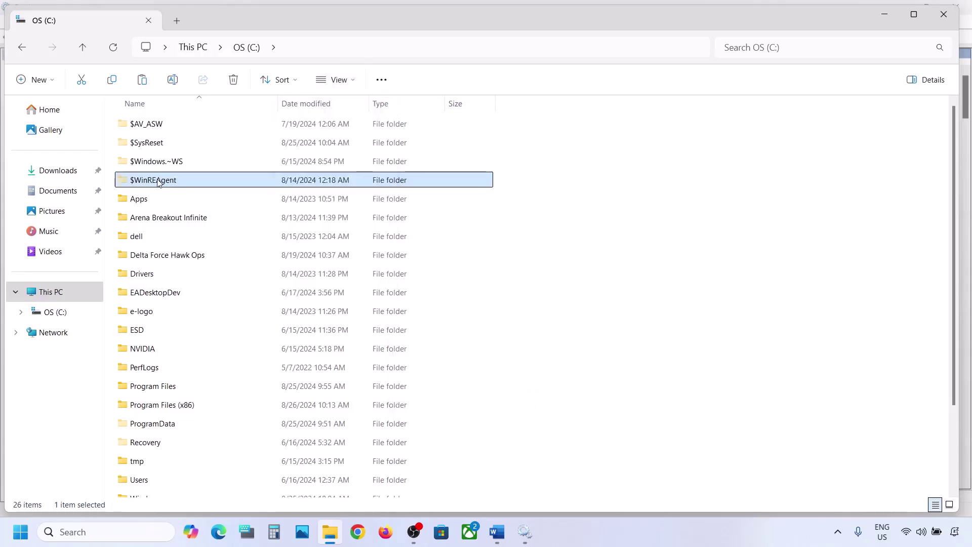
mouse_move(183, 183)
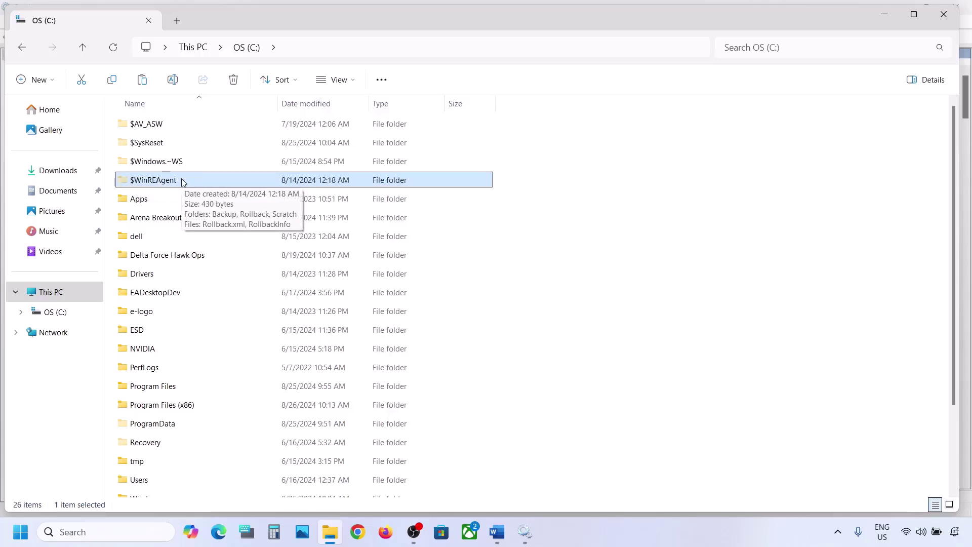
Step: Copy the $WinREAgent folder and paste it onto the desktop
right_click(160, 183)
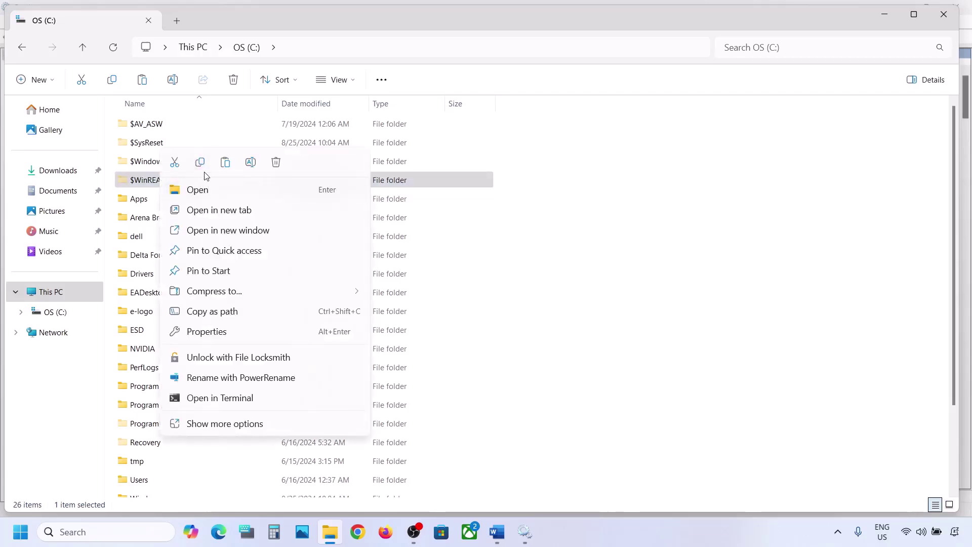
click(200, 163)
key(super+d)
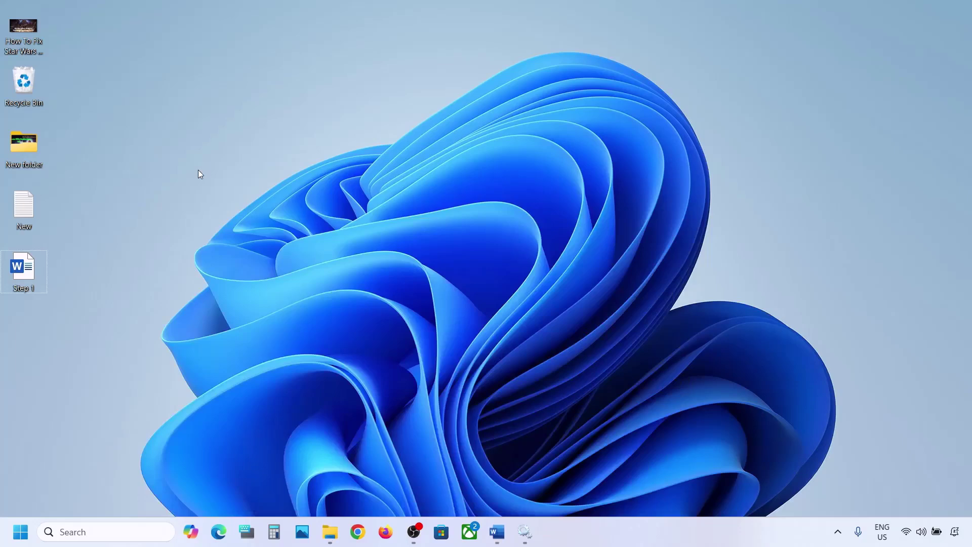
key(ctrl+v)
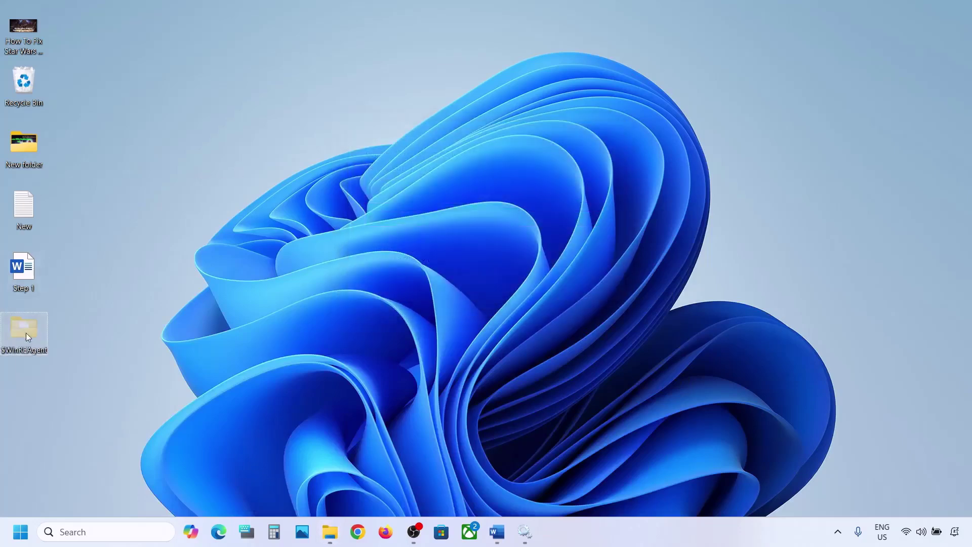
Step: Delete the original $WinREAgent folder from the C: drive
click(330, 531)
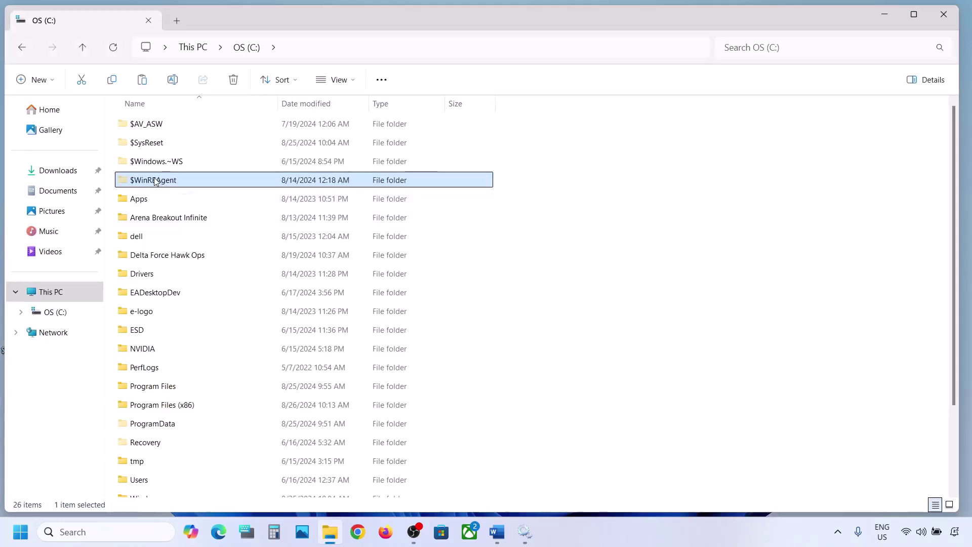
right_click(156, 180)
click(270, 162)
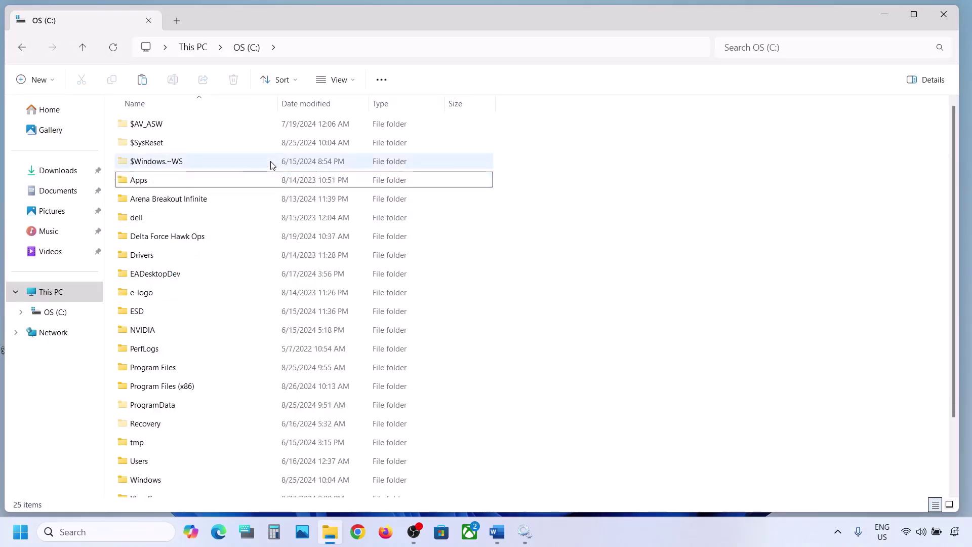
Step: Check Settings' Windows Update page shows the PC up to date, then minimize Settings
key(super+i)
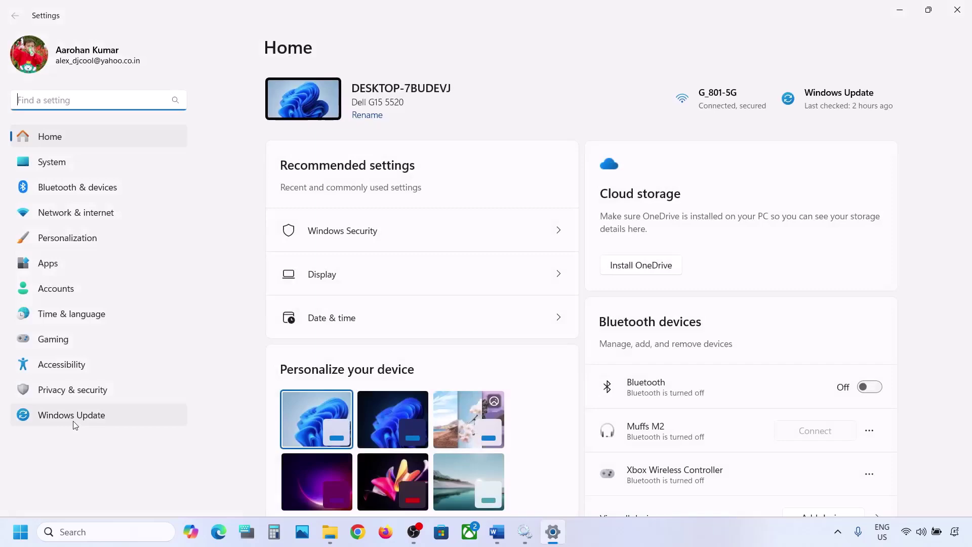
click(73, 424)
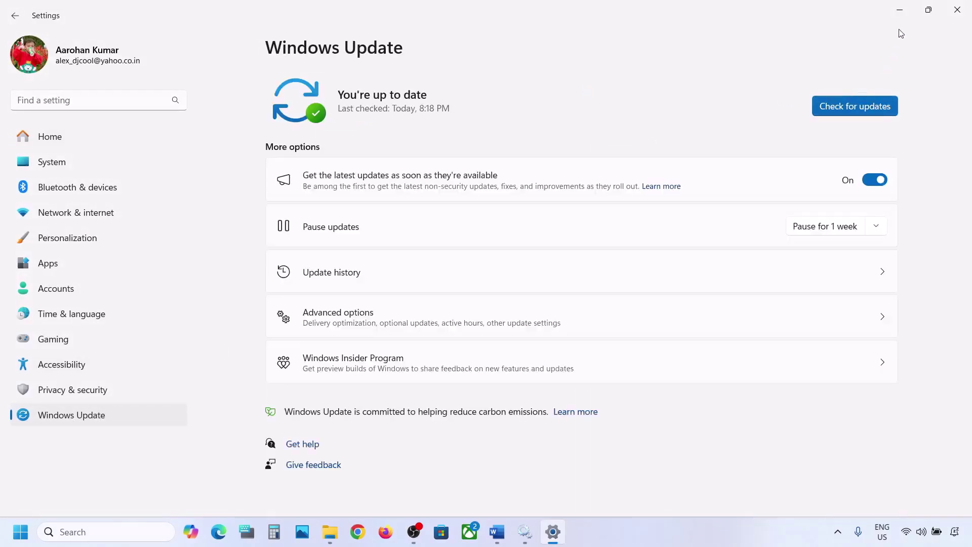
click(902, 10)
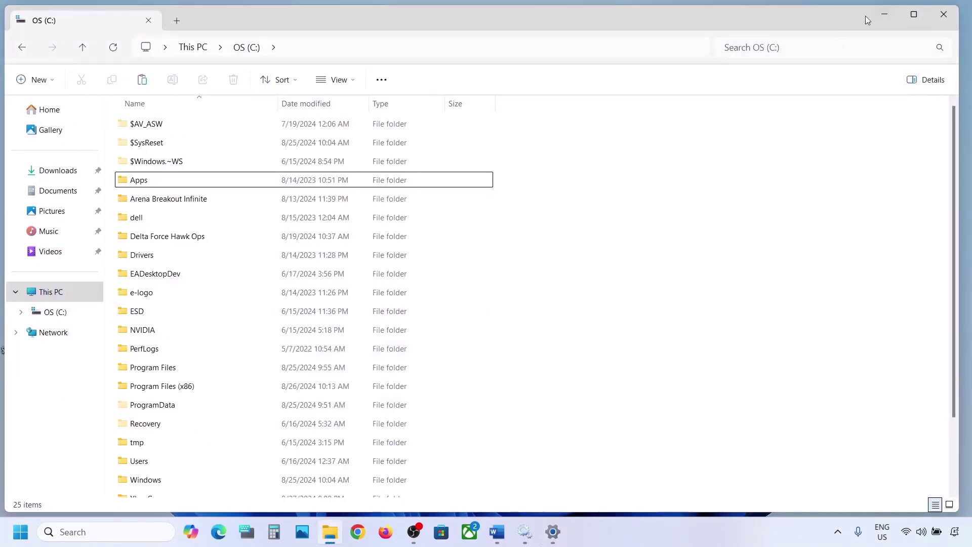
Step: Minimize File Explorer and view the Start menu power options without restarting
click(885, 16)
click(20, 532)
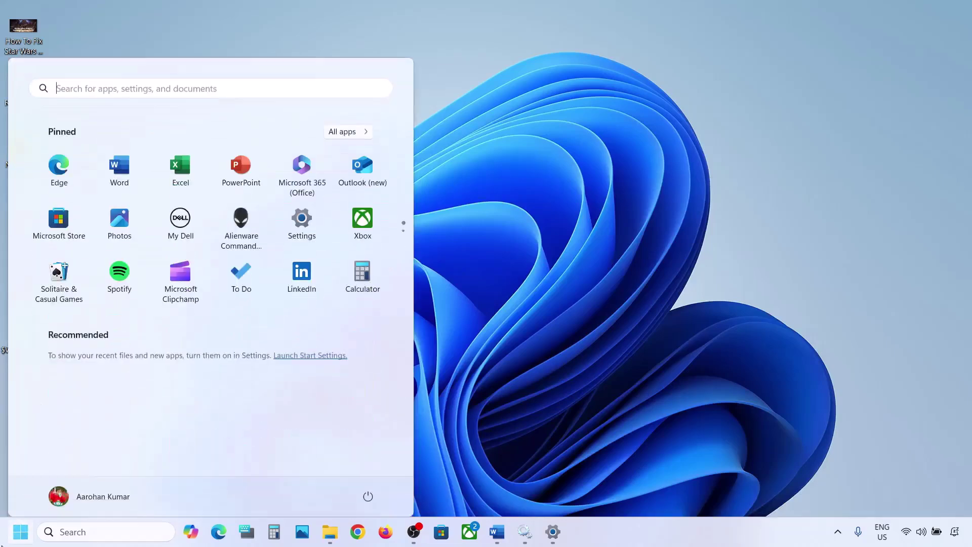
click(368, 489)
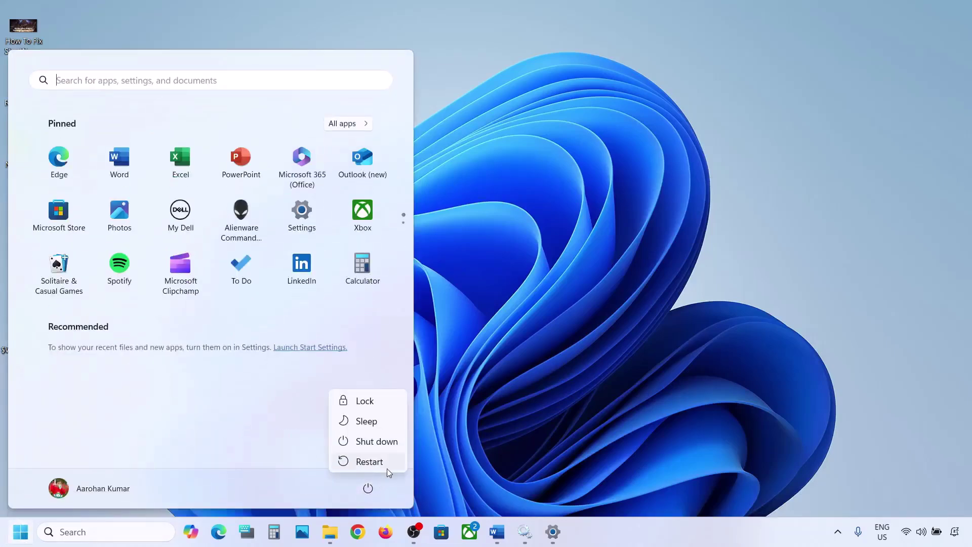
click(533, 372)
click(533, 371)
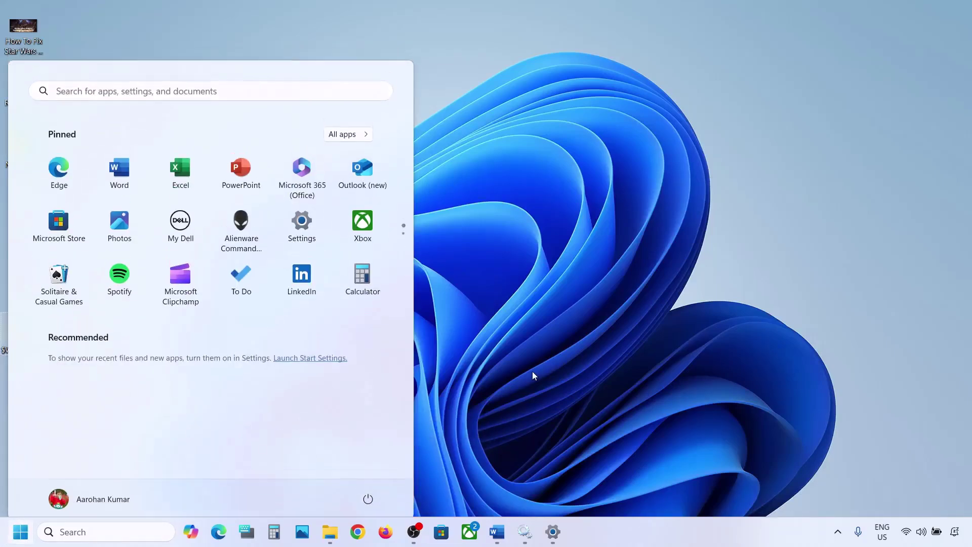
Step: Cut $WinREAgent from the desktop and paste it into the root of OS (C:)
right_click(22, 327)
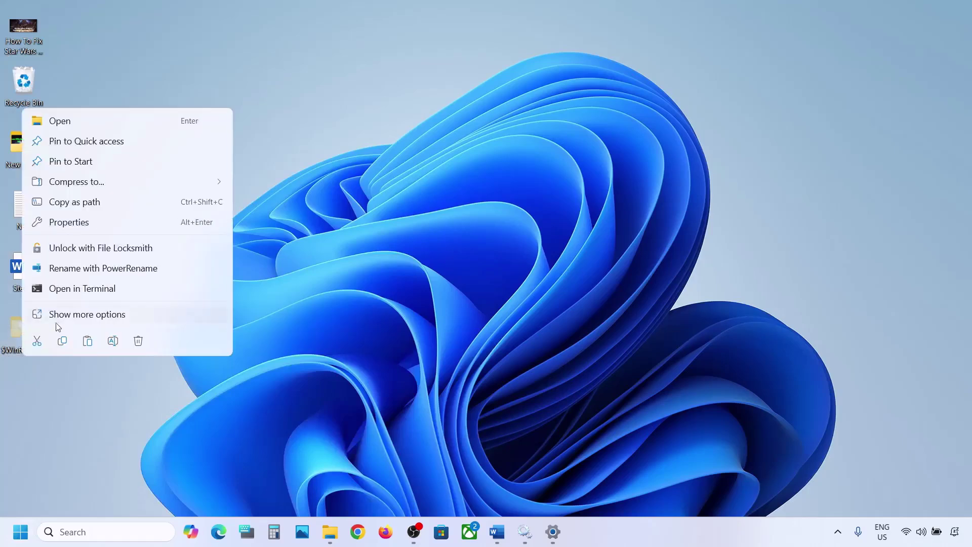
click(41, 341)
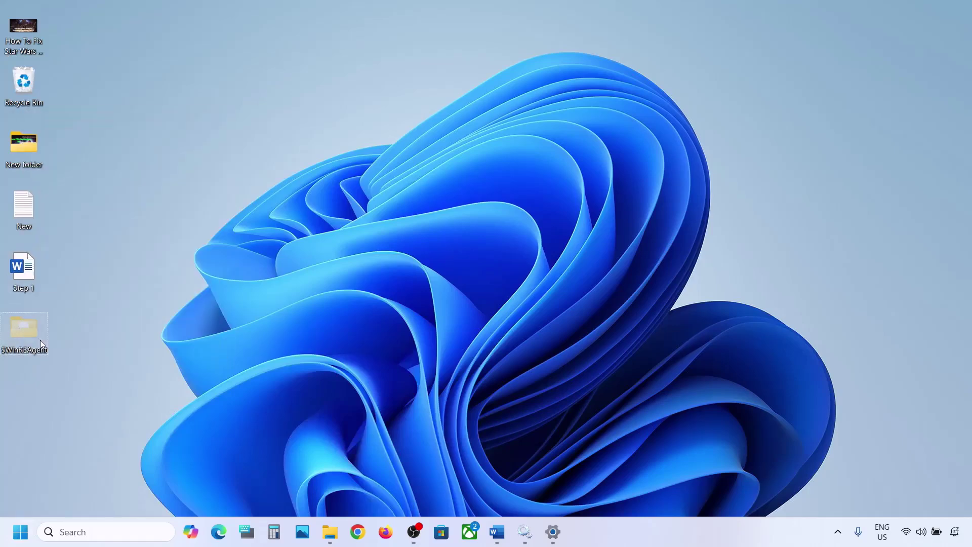
click(337, 541)
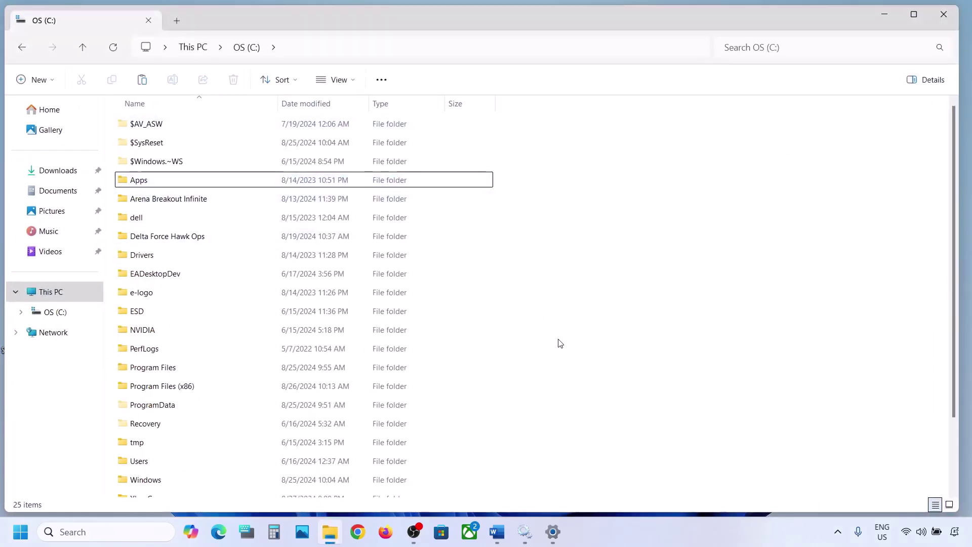
key(ctrl+v)
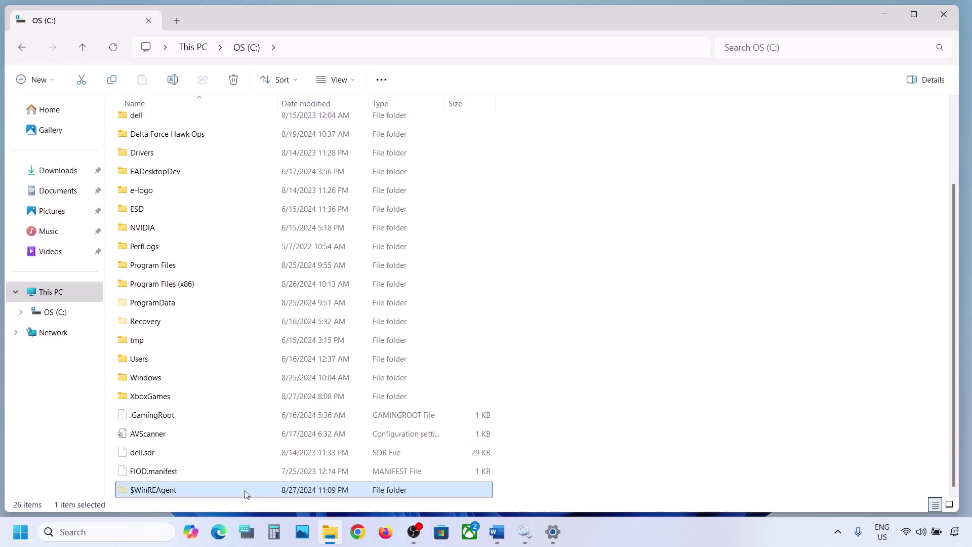
click(873, 20)
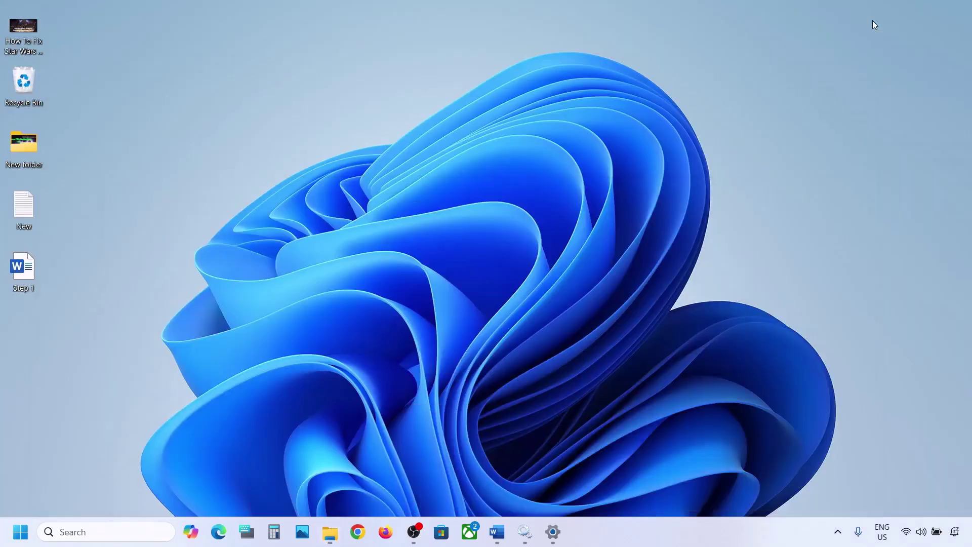
Step: Scroll the Word notes to Step 3, Run Update Troubleshooter, and highlight it
click(497, 531)
scroll(309, 297, down, 1)
scroll(309, 298, down, 3)
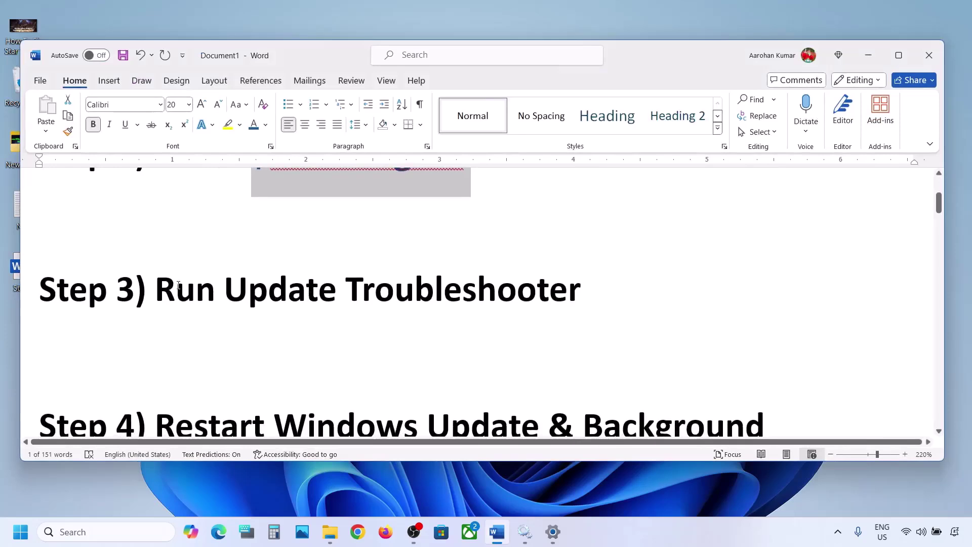
drag(155, 290, 581, 291)
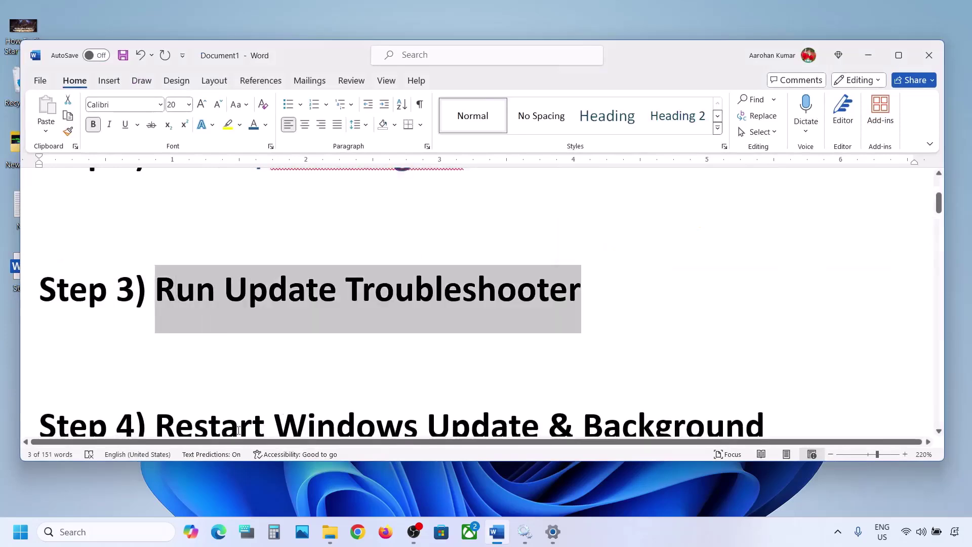
Step: Run the Windows Update troubleshooter from System > Troubleshoot > Other troubleshooters
click(20, 531)
click(314, 223)
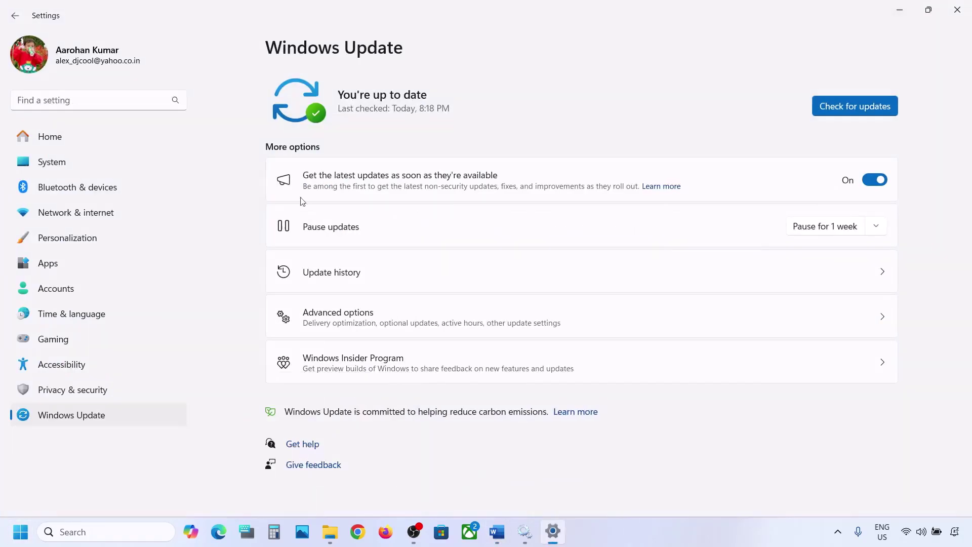
click(89, 162)
scroll(367, 246, down, 5)
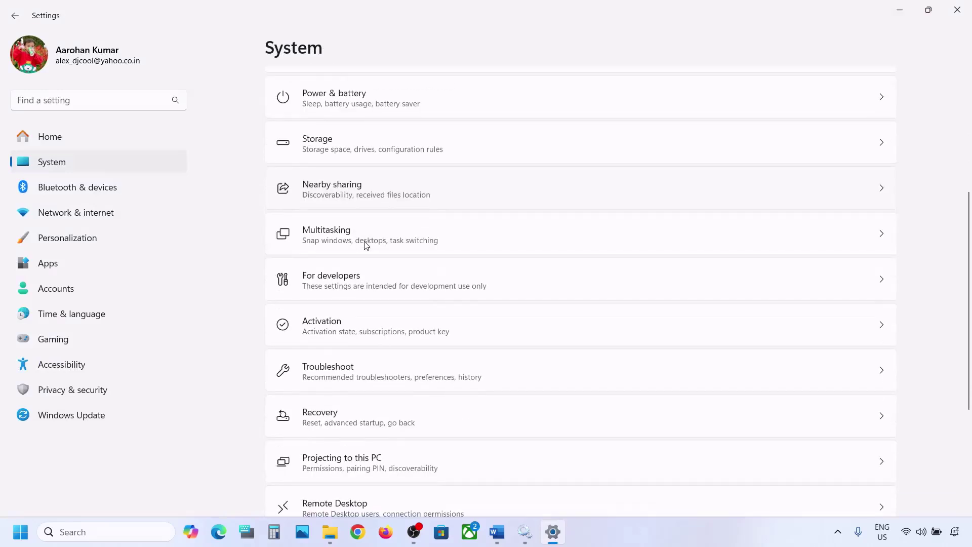
click(339, 368)
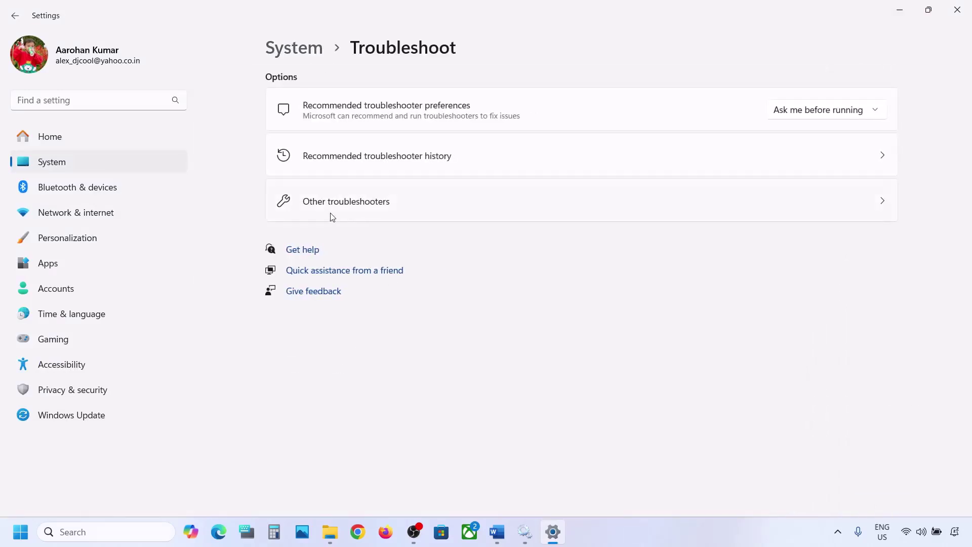
click(346, 215)
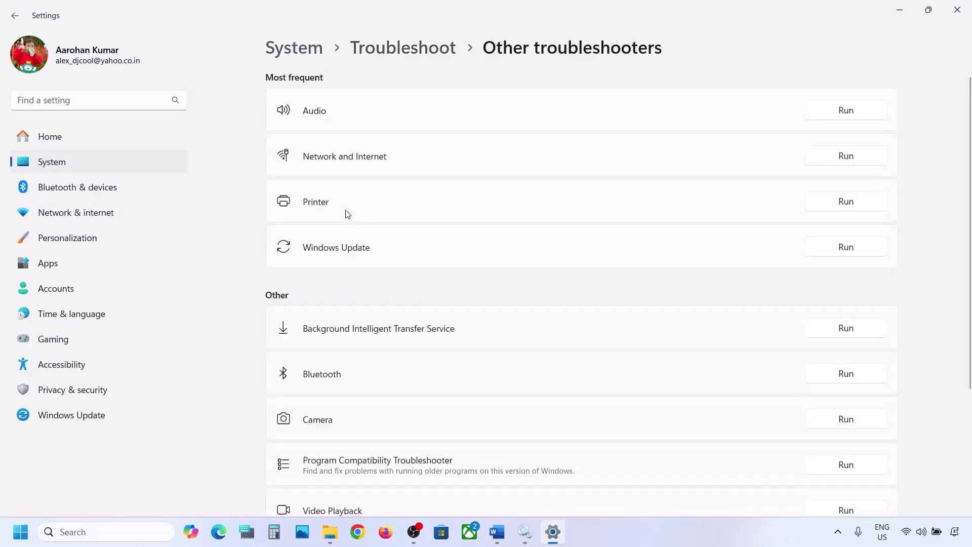
scroll(348, 215, down, 1)
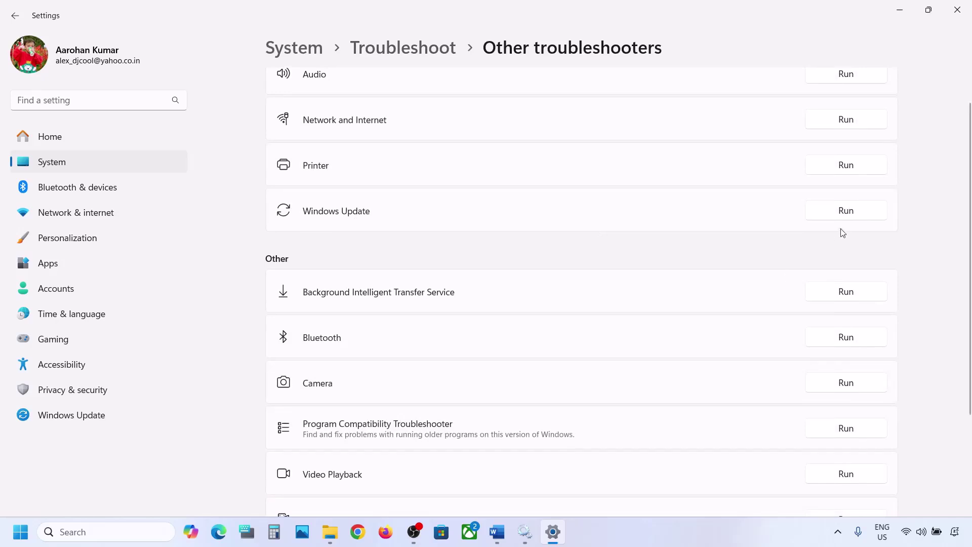
click(847, 212)
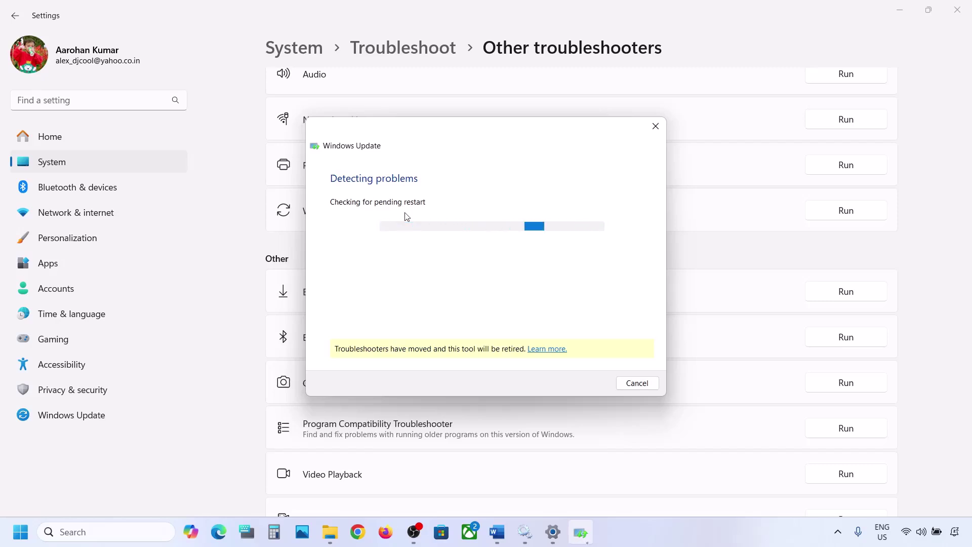
Step: Highlight the Step 4 heading in Word, then search 'services' and open the Services console
click(496, 533)
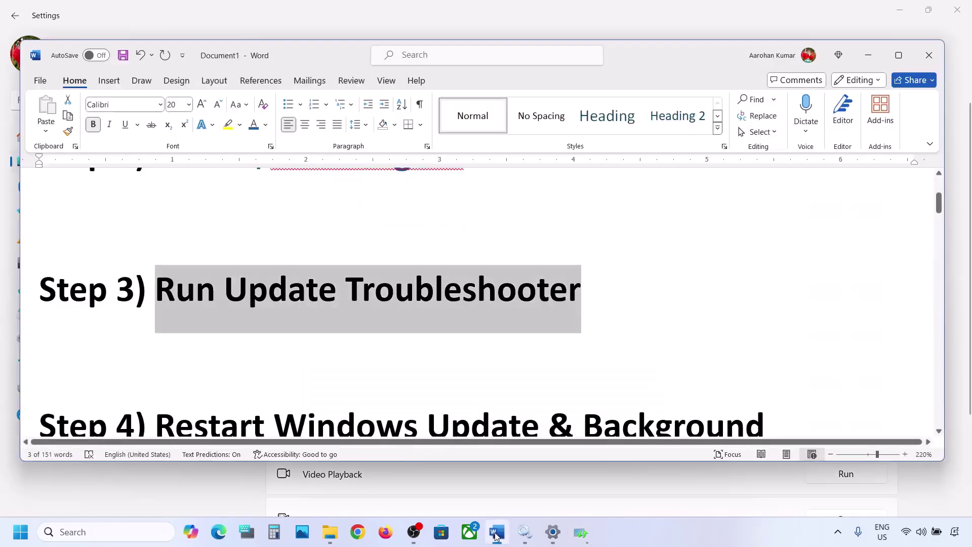
scroll(348, 329, down, 3)
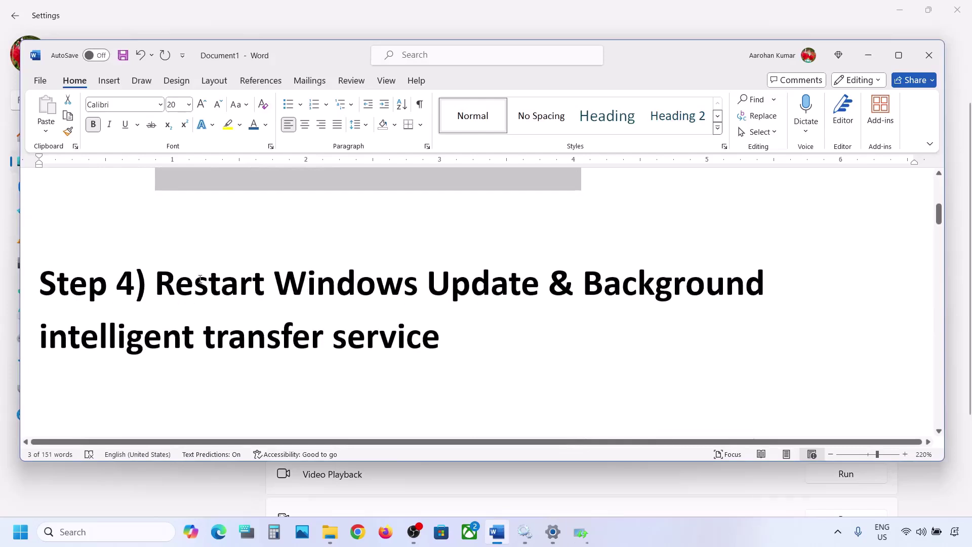
drag(160, 284, 418, 331)
click(84, 533)
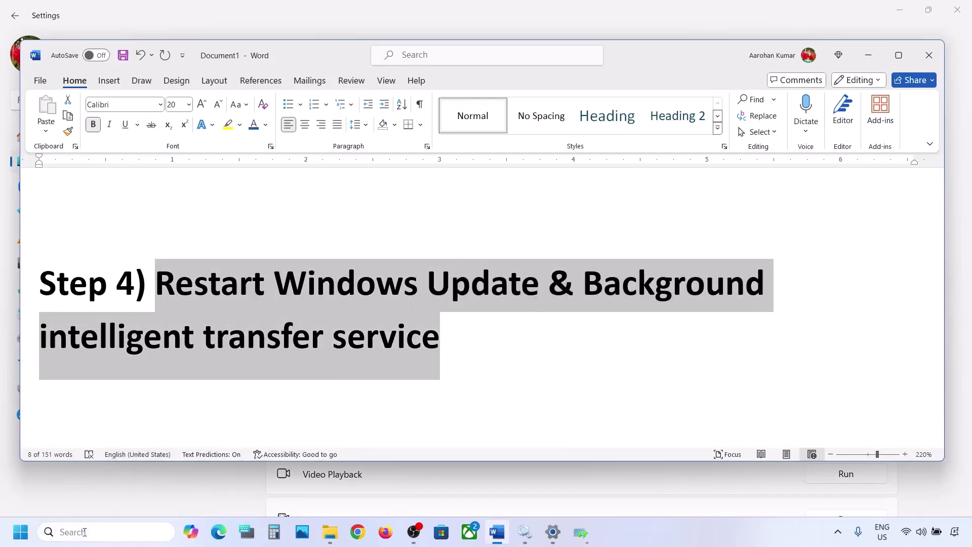
text(services)
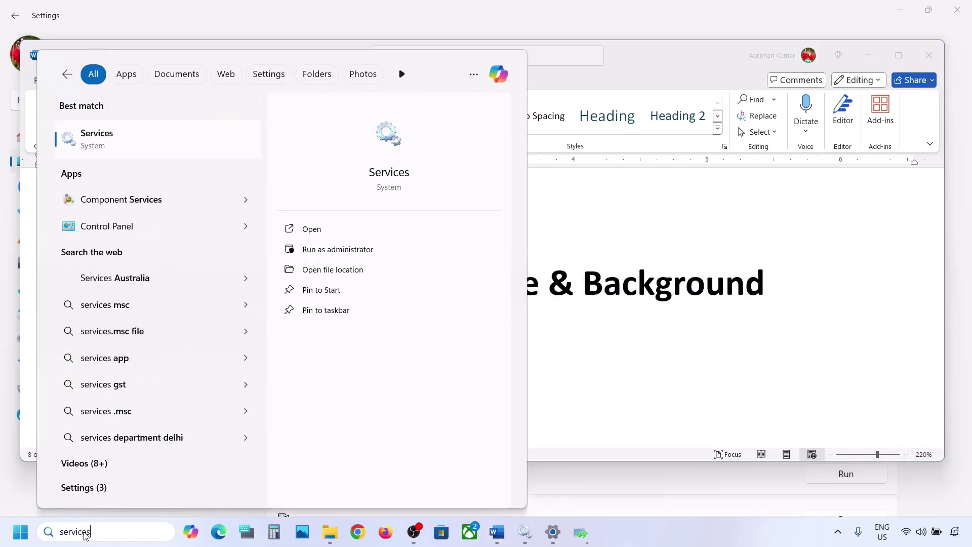
key(Return)
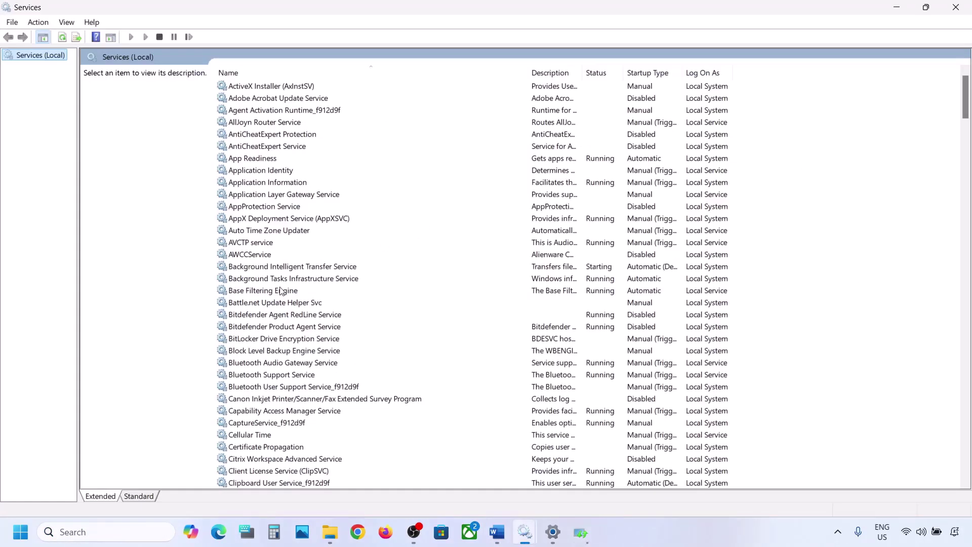
Step: Set the Windows Update service's startup type to Automatic and apply it
click(282, 292)
key(w)
scroll(319, 394, down, 12)
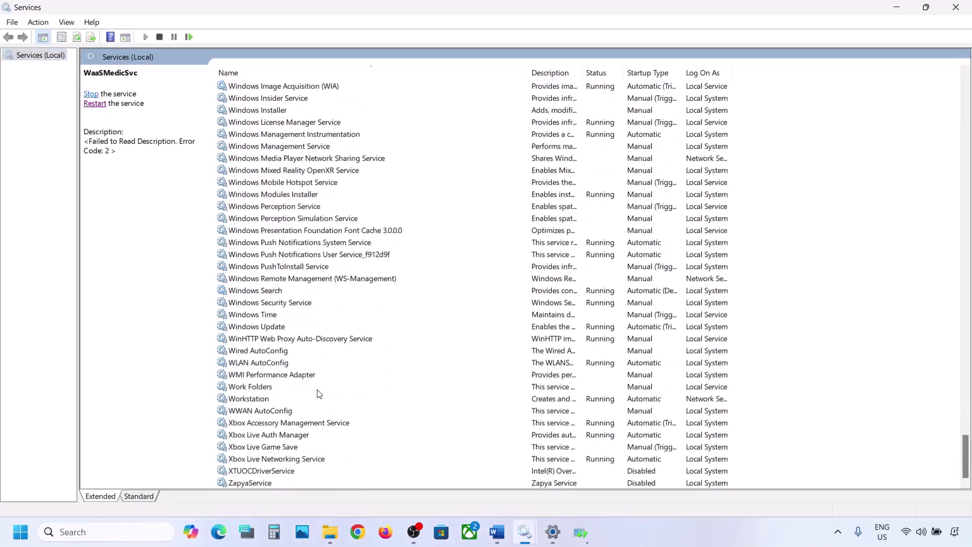
click(262, 328)
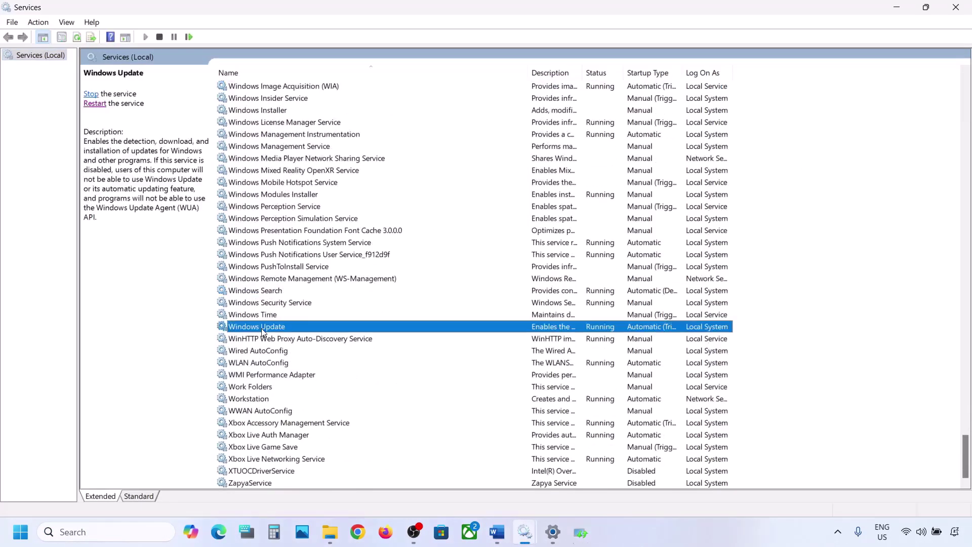
double_click(319, 328)
click(480, 252)
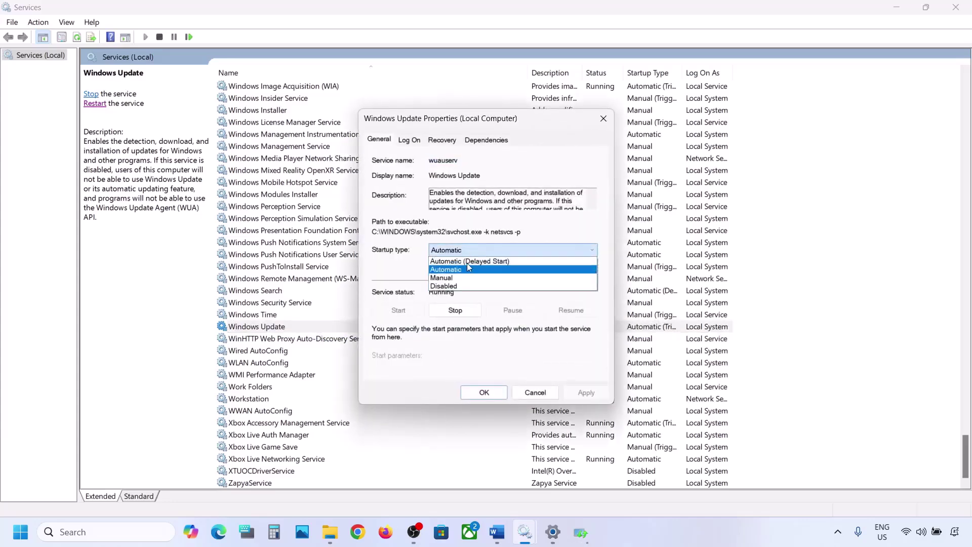
click(465, 270)
click(571, 391)
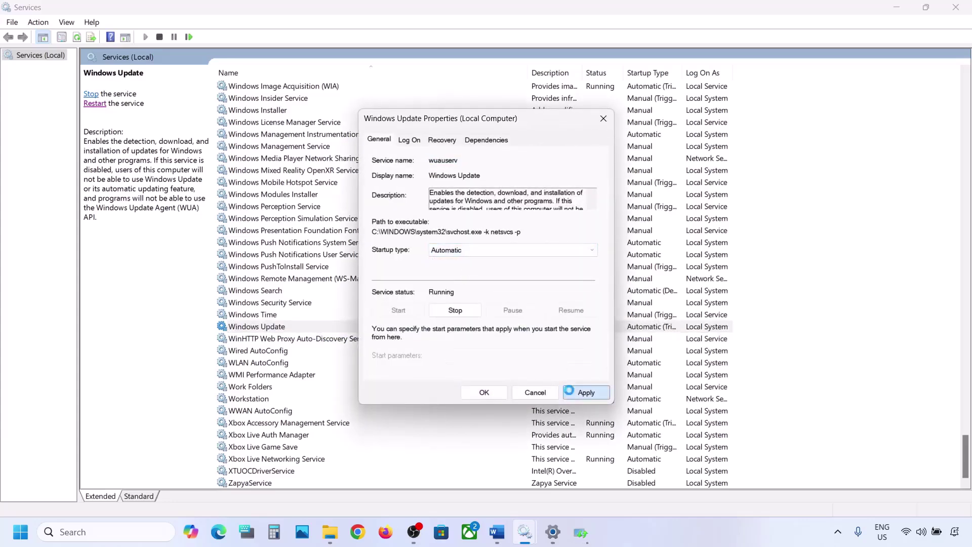
click(467, 394)
Step: Restart the Windows Update service from its right-click menu
click(260, 328)
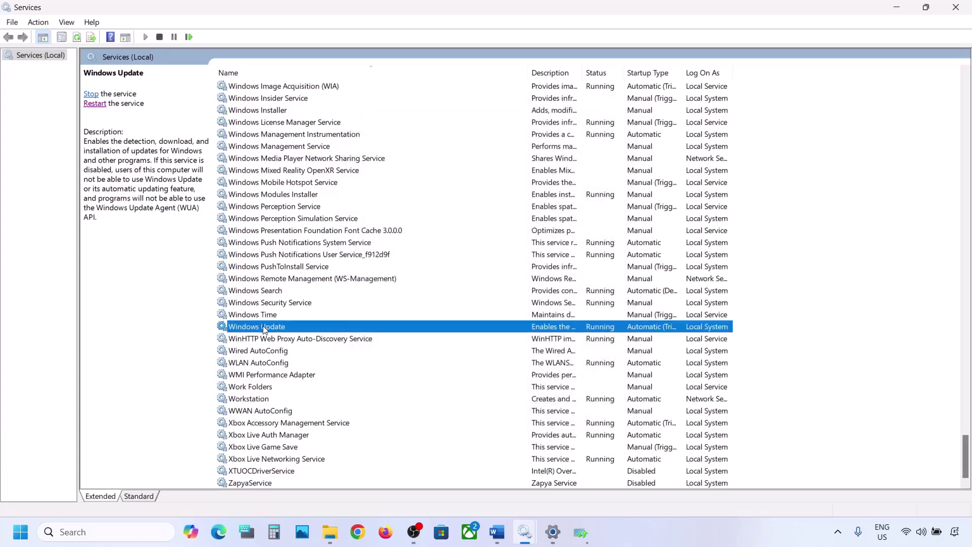
right_click(263, 330)
click(306, 390)
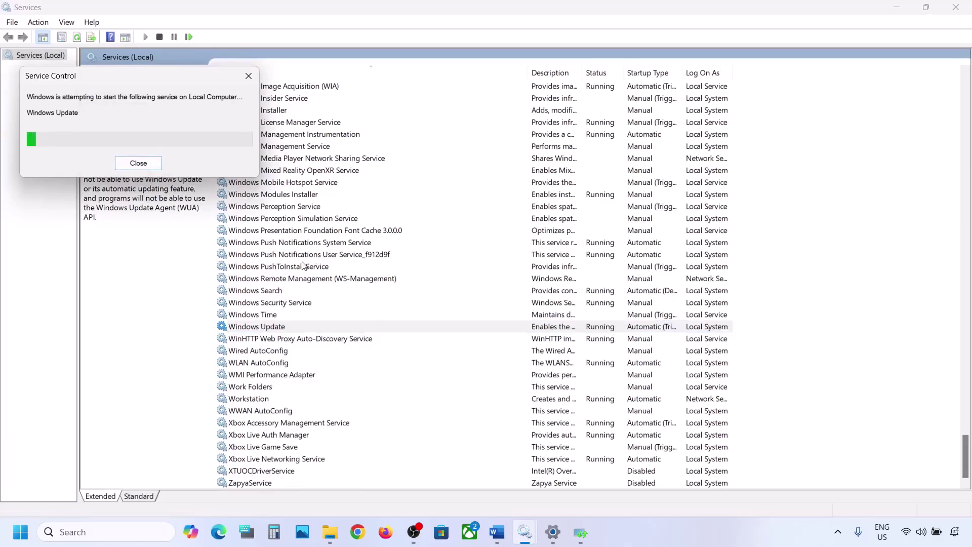
click(287, 256)
Step: Set the Background Intelligent Transfer Service startup type to Automatic and apply it
key(b)
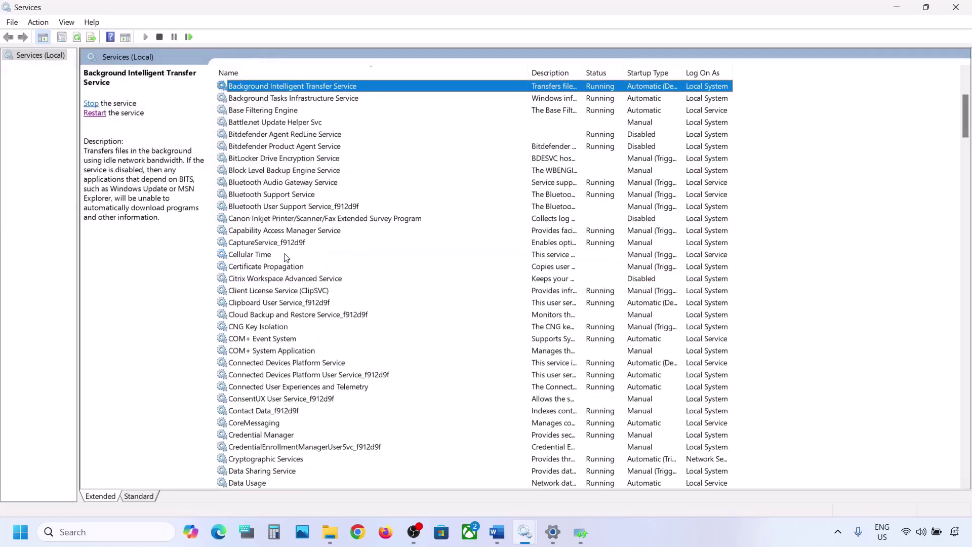
scroll(293, 206, up, 3)
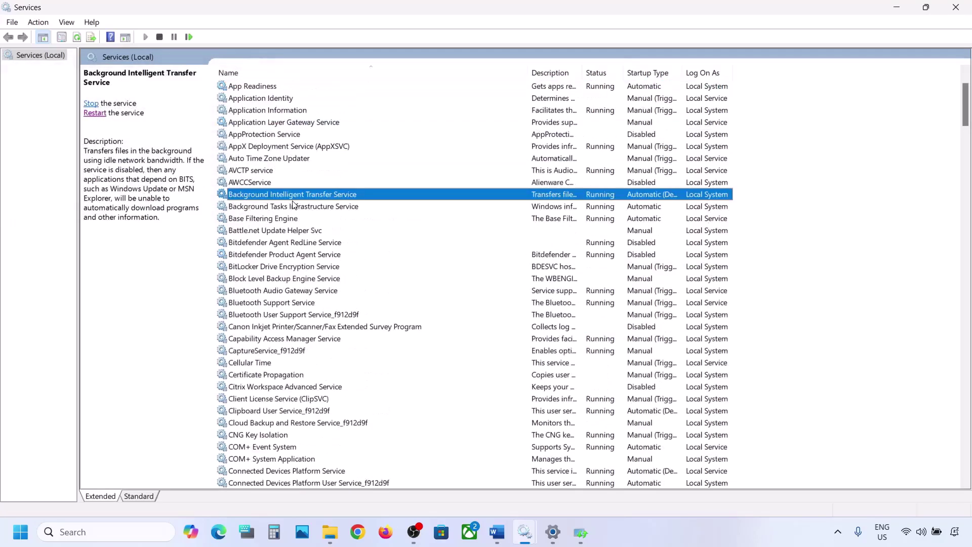
double_click(319, 195)
click(446, 250)
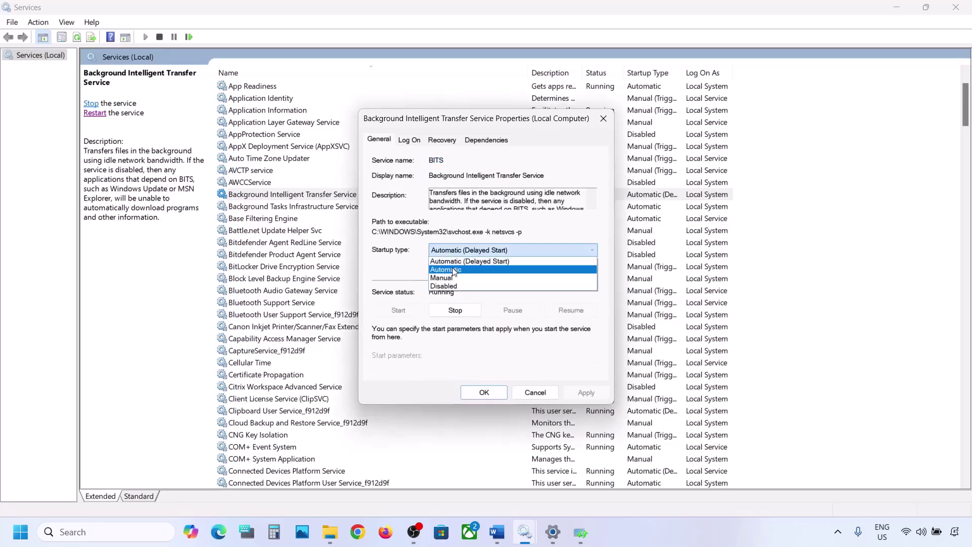
click(454, 270)
click(580, 394)
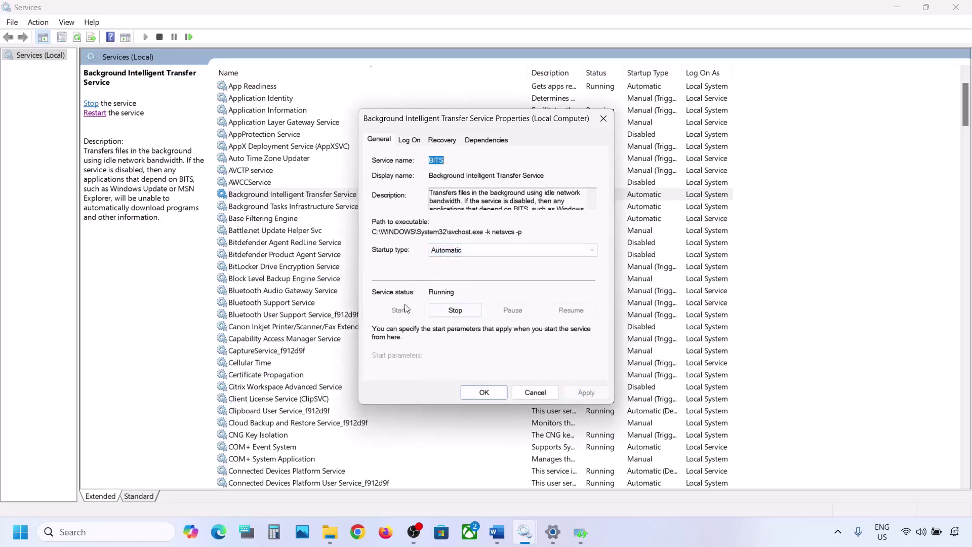
click(489, 389)
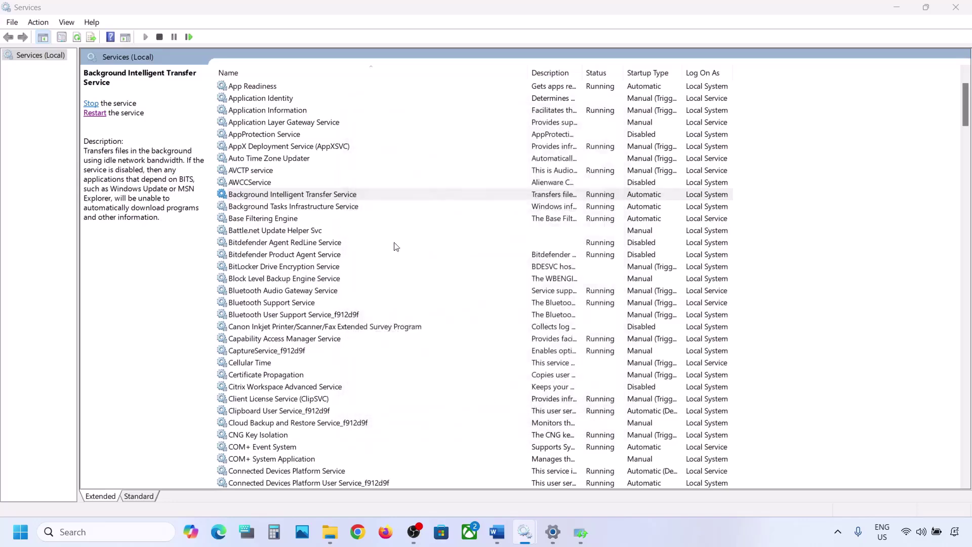
Step: Restart the BITS service, then return to the Word notes at Step 5
right_click(299, 198)
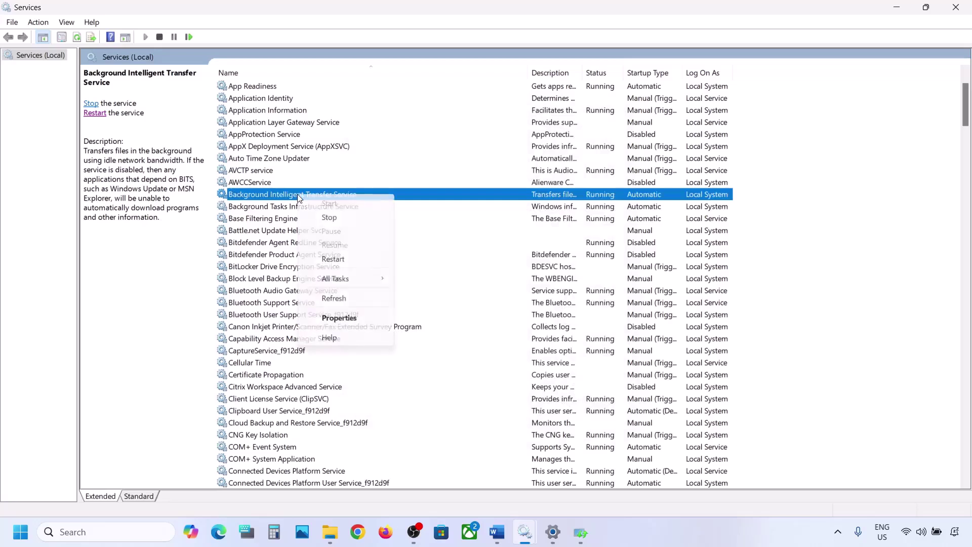
click(336, 263)
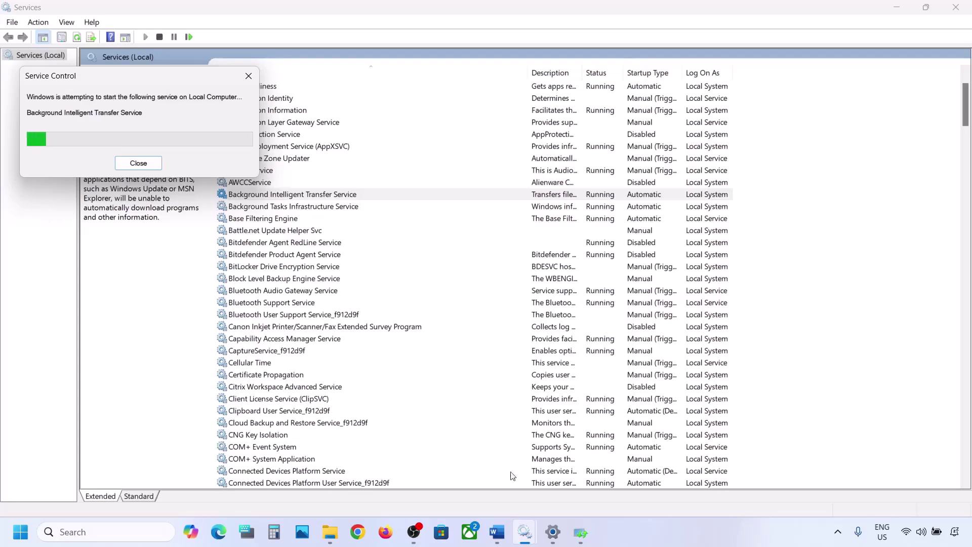
mouse_move(501, 535)
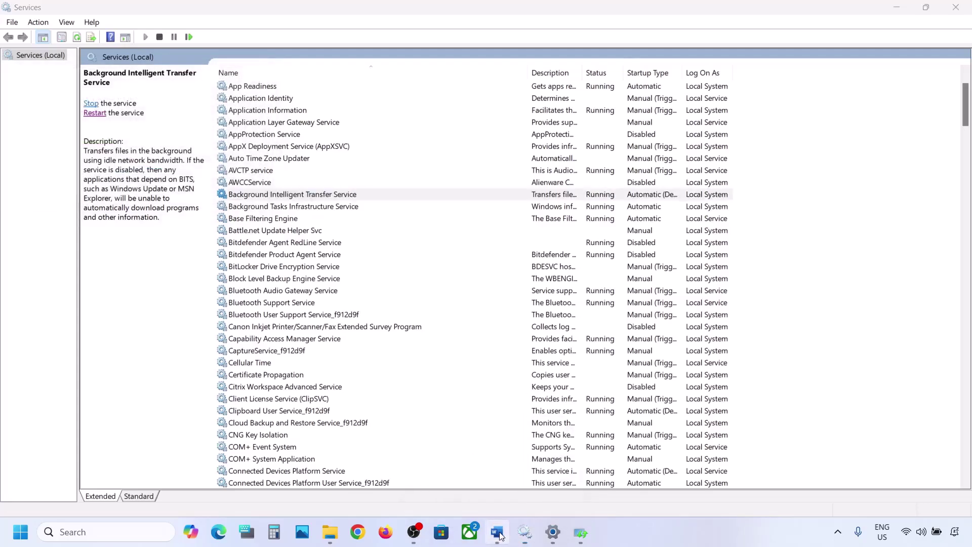
click(498, 532)
scroll(467, 365, down, 5)
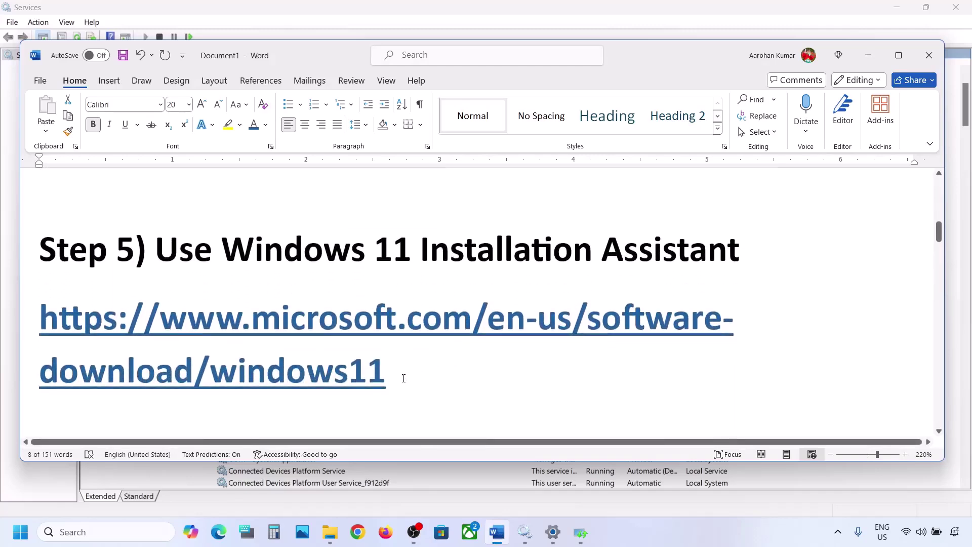
Step: Copy the Step 5 Windows 11 download link from the Word notes for use in Chrome
drag(404, 379, 41, 324)
right_click(40, 324)
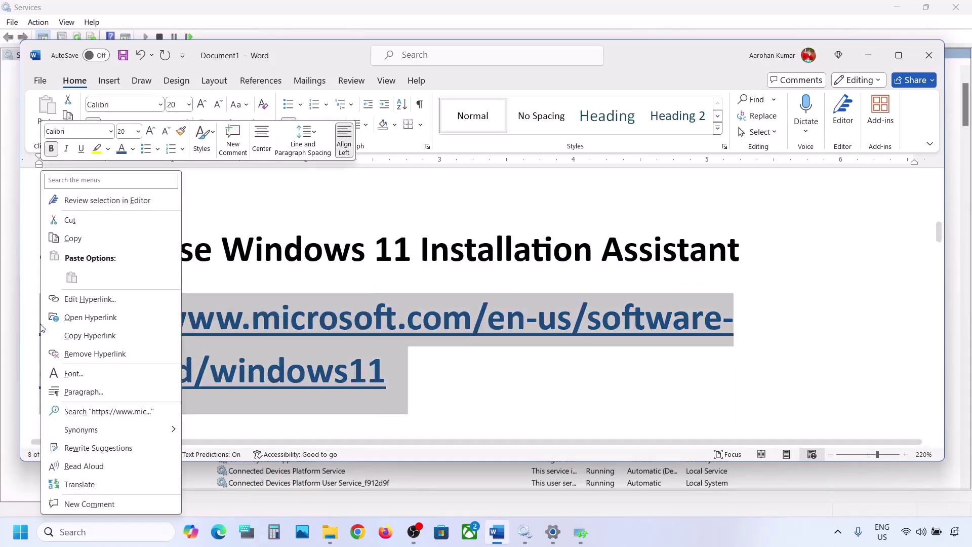
click(94, 236)
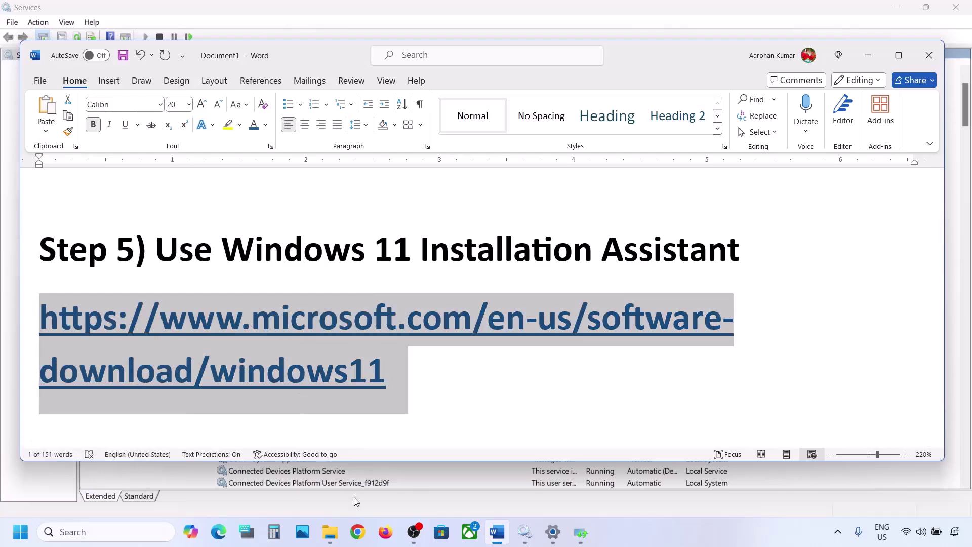
click(358, 533)
Step: Load the Download Windows 11 page and download the Installation Assistant
key(ctrl+v)
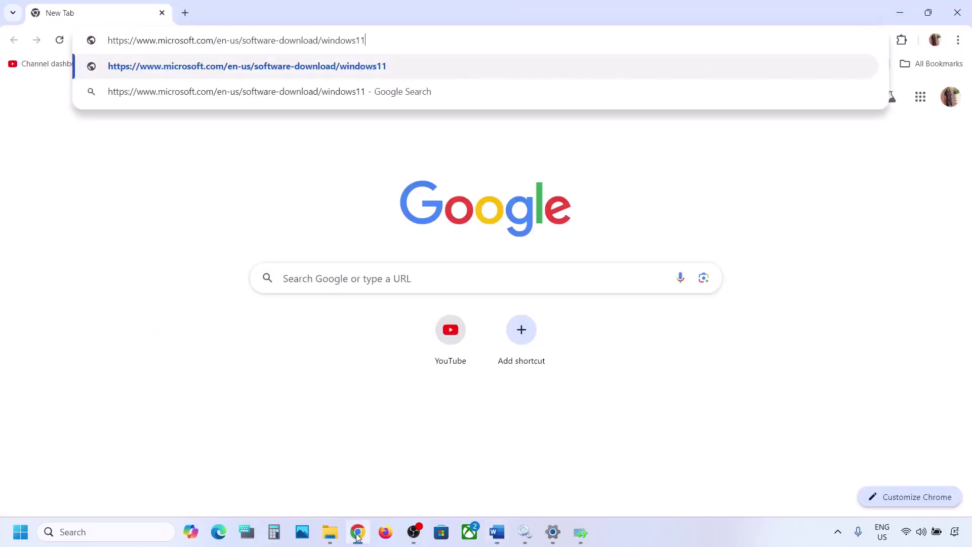
key(Return)
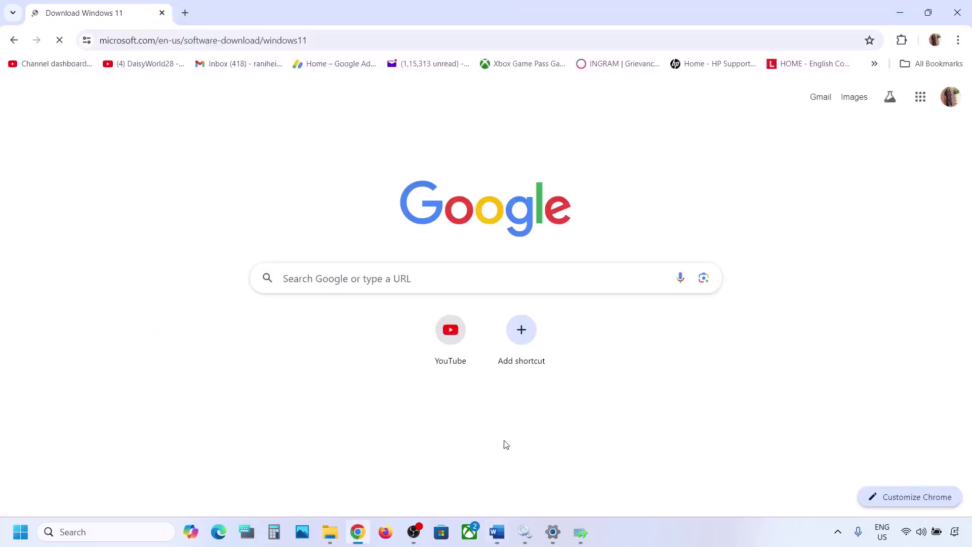
scroll(413, 341, down, 1)
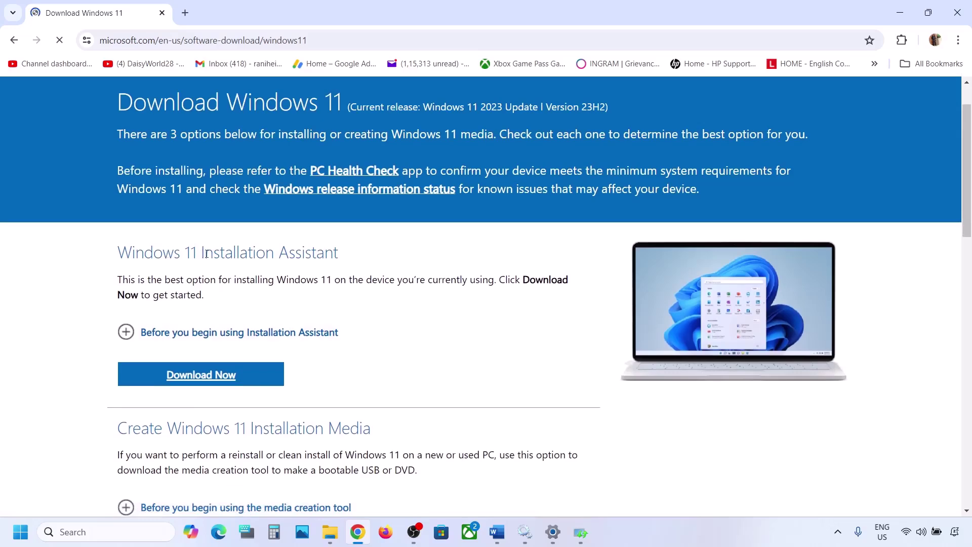
click(207, 373)
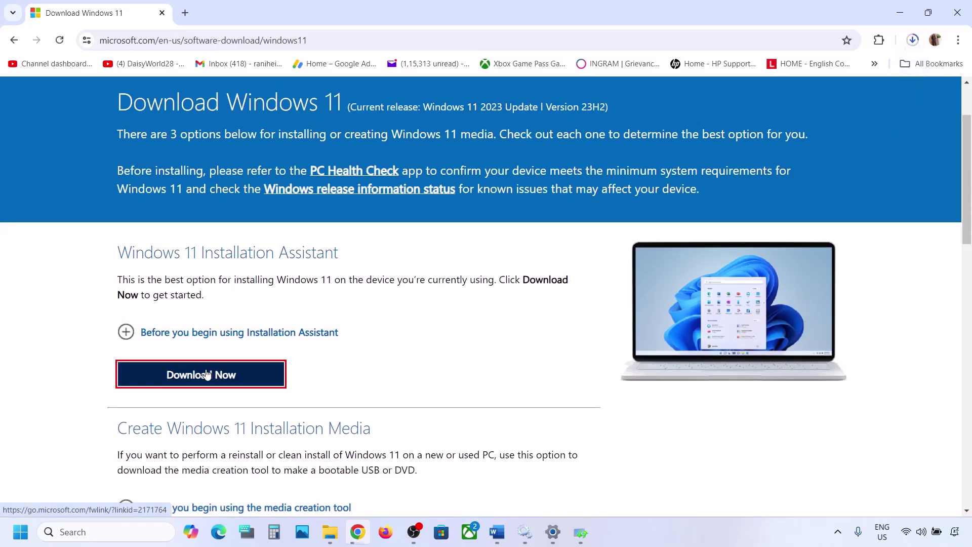
Step: Run the Installation Assistant, minimise it, and go back to the Word instructions
click(793, 73)
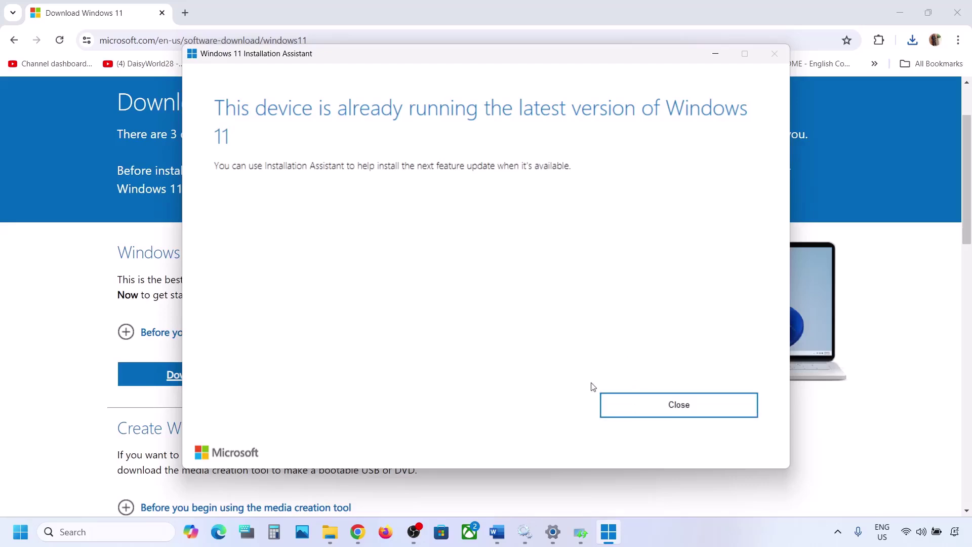
click(716, 54)
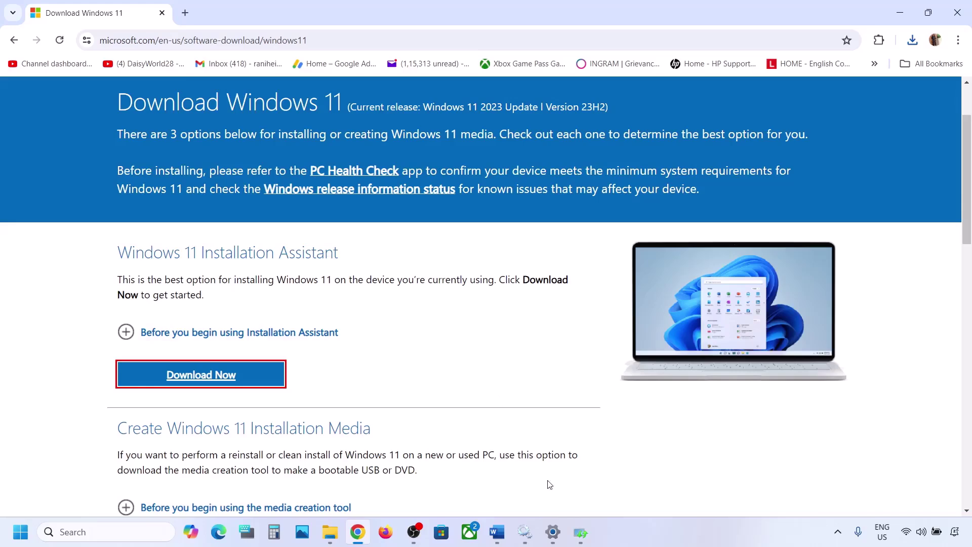
click(654, 539)
key(alt+Tab)
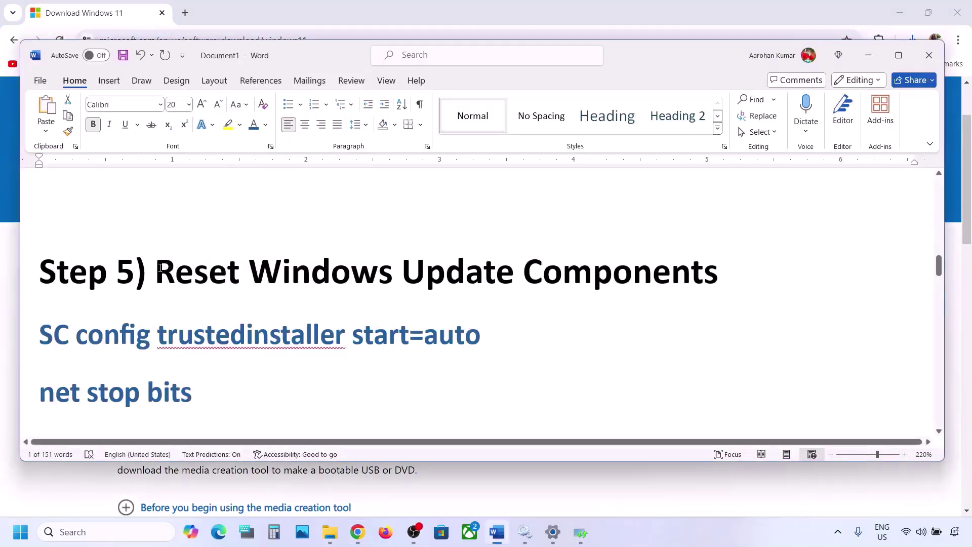
Step: Copy the Step 5 reset commands, from SC config through net start appidsvc
drag(161, 268, 719, 276)
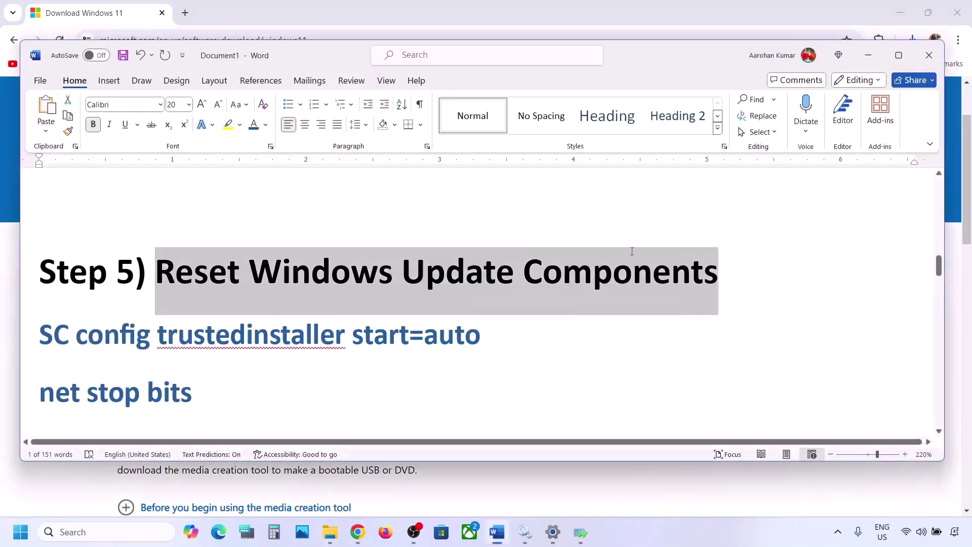
click(40, 332)
mouse_move(41, 332)
mouse_down()
mouse_move(39, 393)
mouse_move(41, 335)
mouse_up()
scroll(40, 332, down, 5)
scroll(40, 332, down, 5)
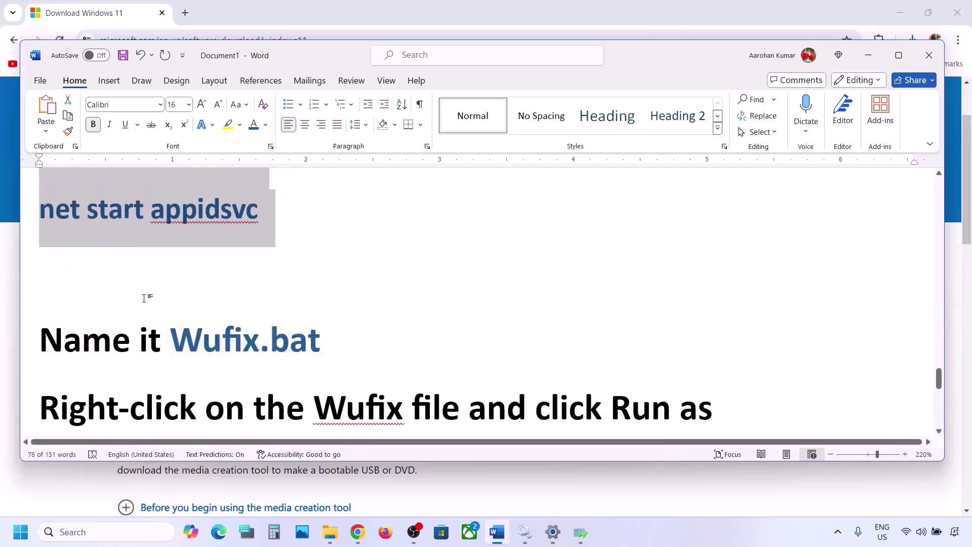
scroll(144, 298, up, 2)
right_click(151, 257)
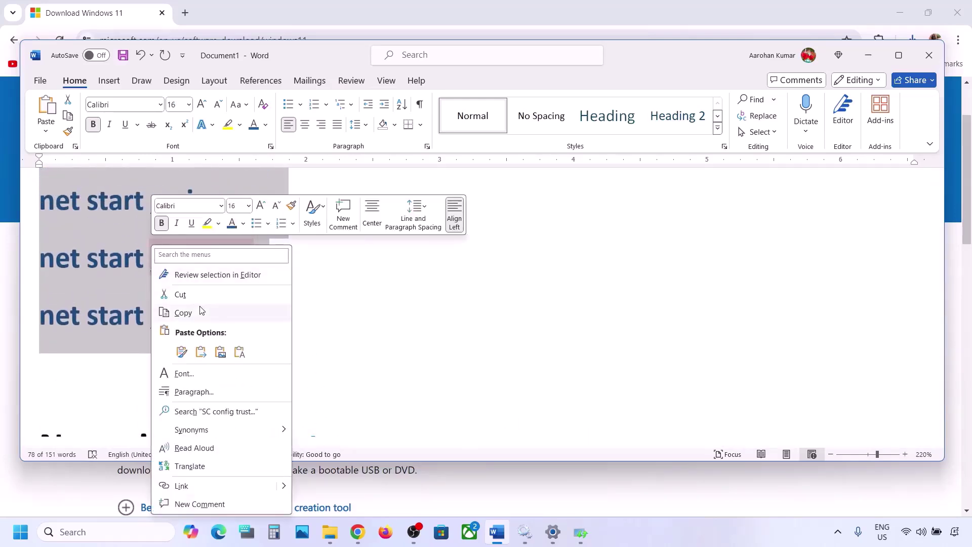
click(184, 313)
click(81, 532)
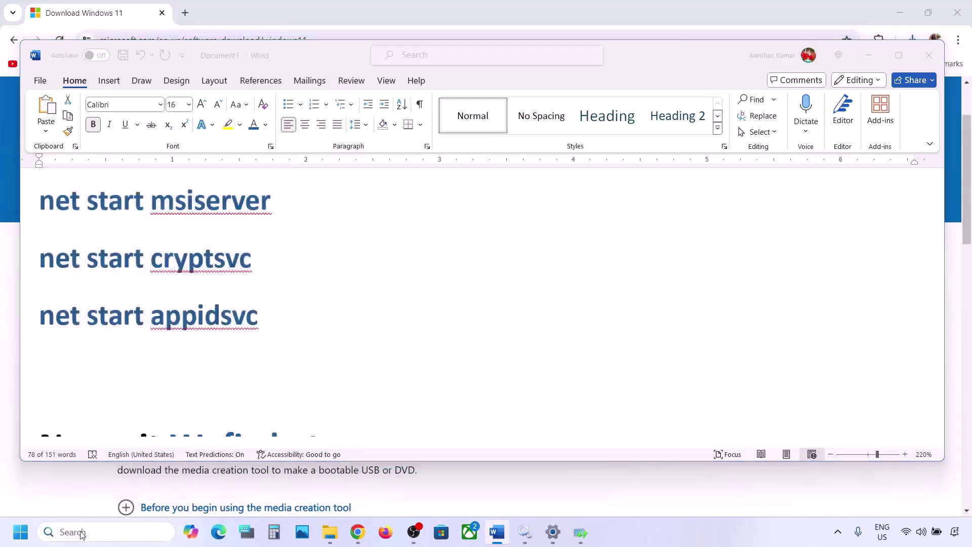
Step: Launch Notepad via search and paste the copied reset commands
text(note)
key(Return)
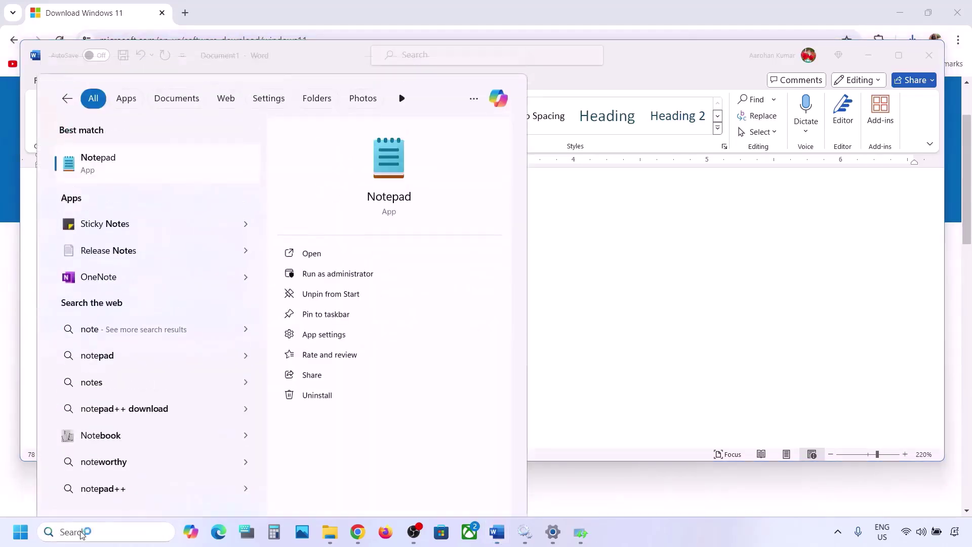
key(ctrl+v)
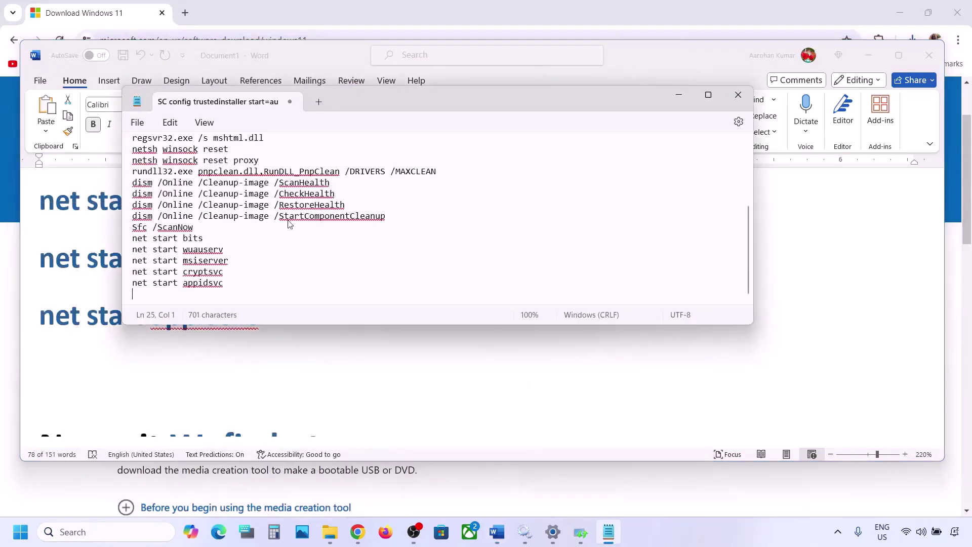
scroll(272, 180, up, 4)
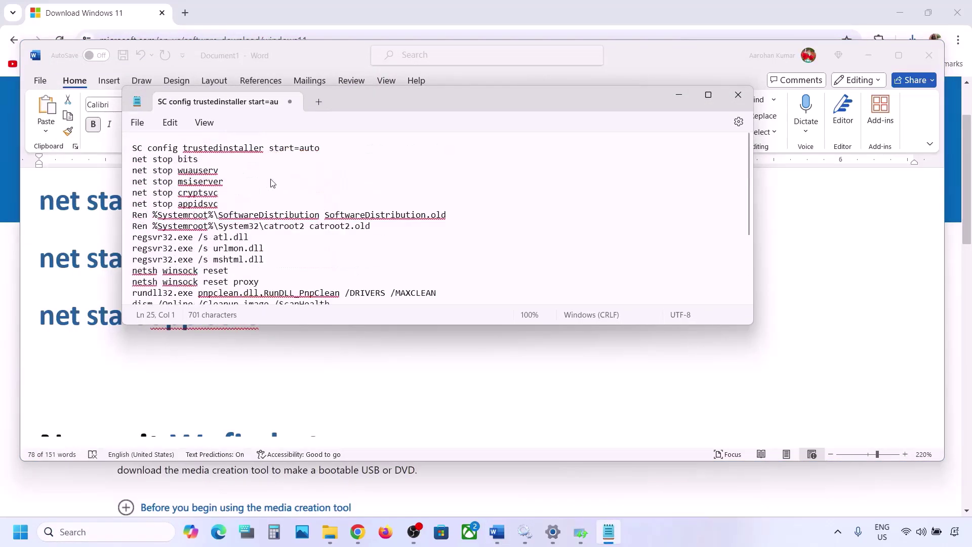
Step: Save the commands on the Desktop as Wufix.bat with type All files, then close Notepad
click(137, 123)
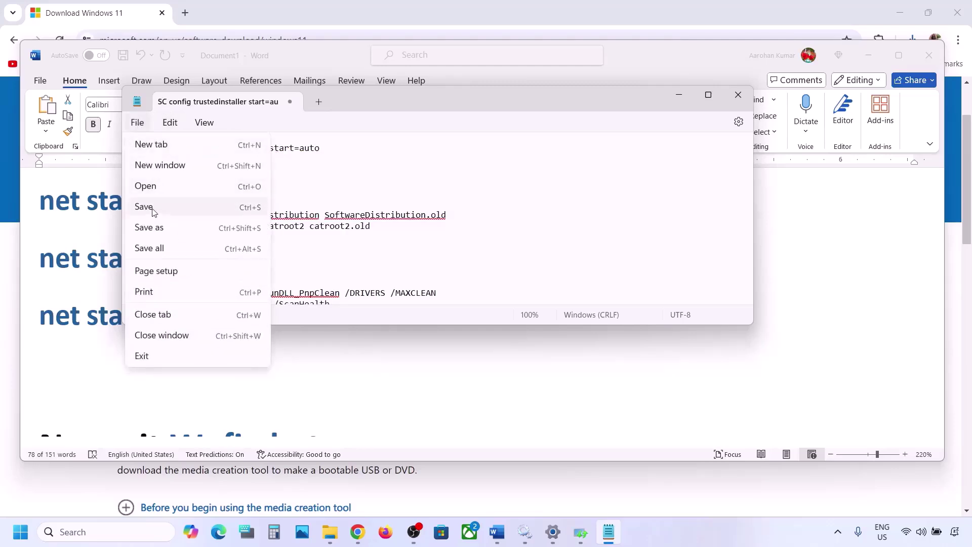
click(153, 229)
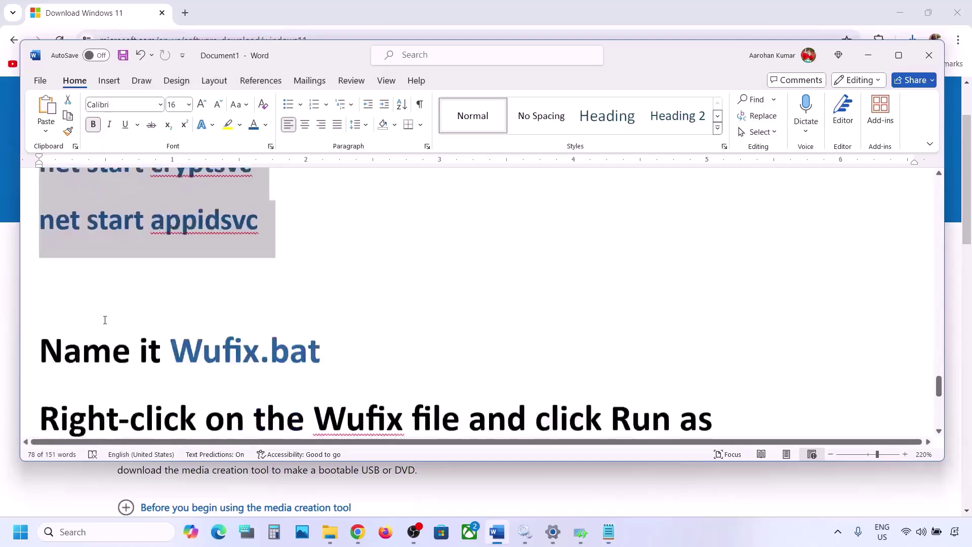
scroll(105, 319, down, 3)
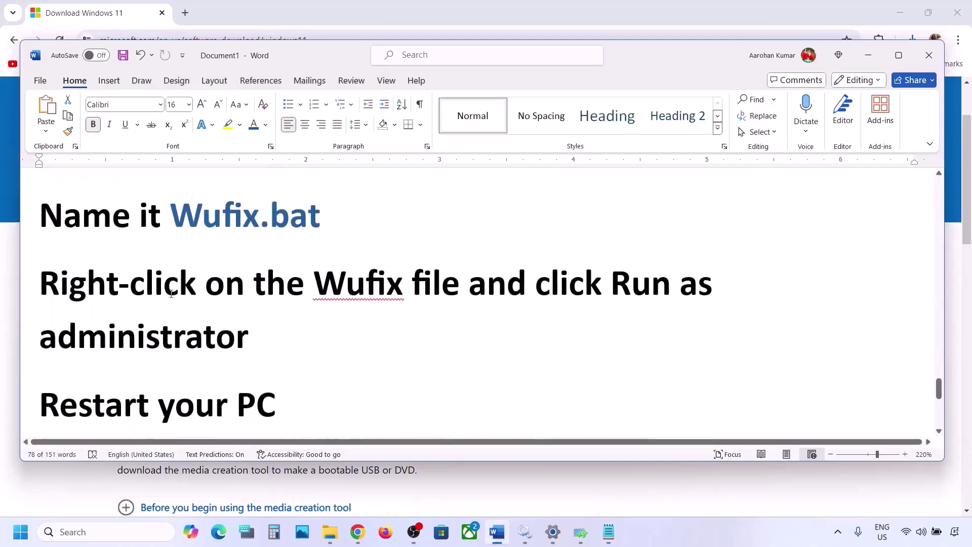
scroll(303, 220, up, 1)
drag(328, 228, 211, 233)
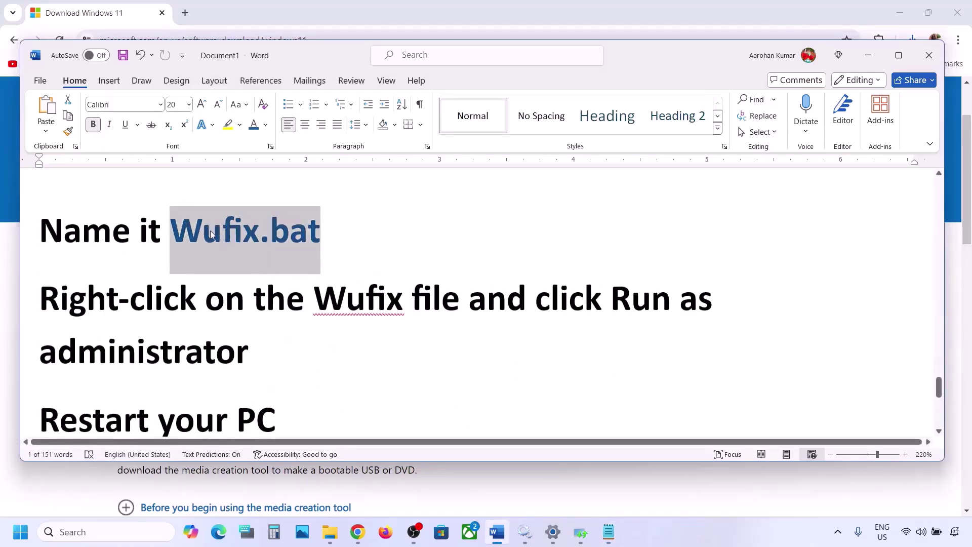
key(ctrl+c)
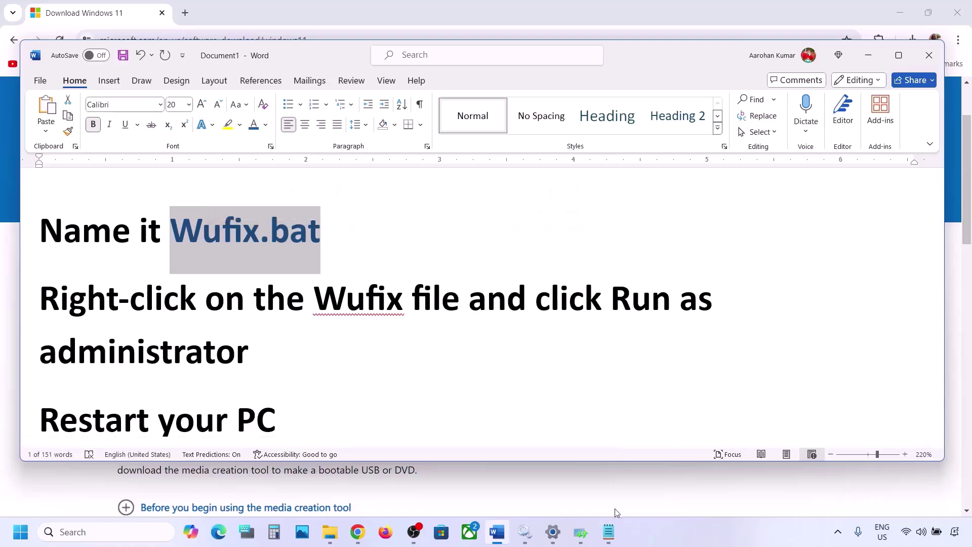
click(609, 532)
key(ctrl+v)
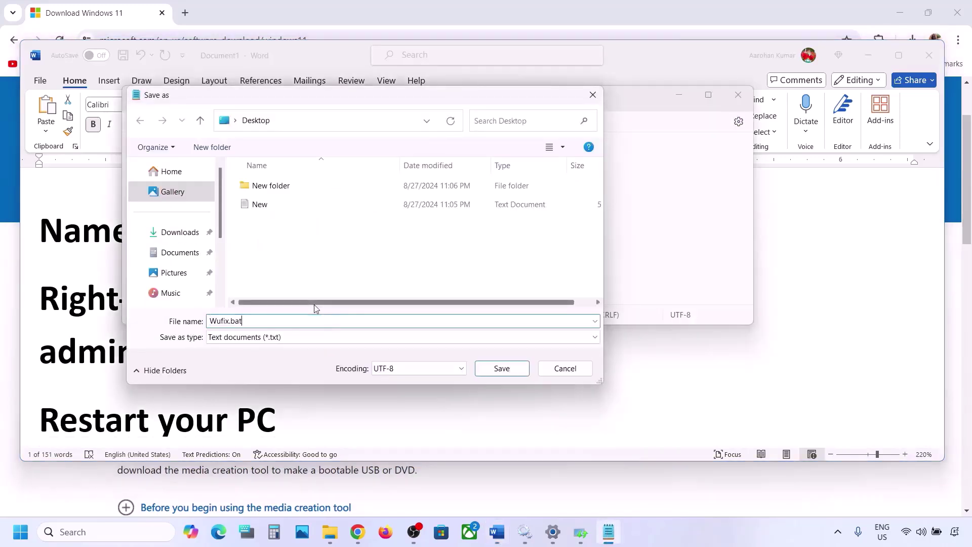
click(285, 338)
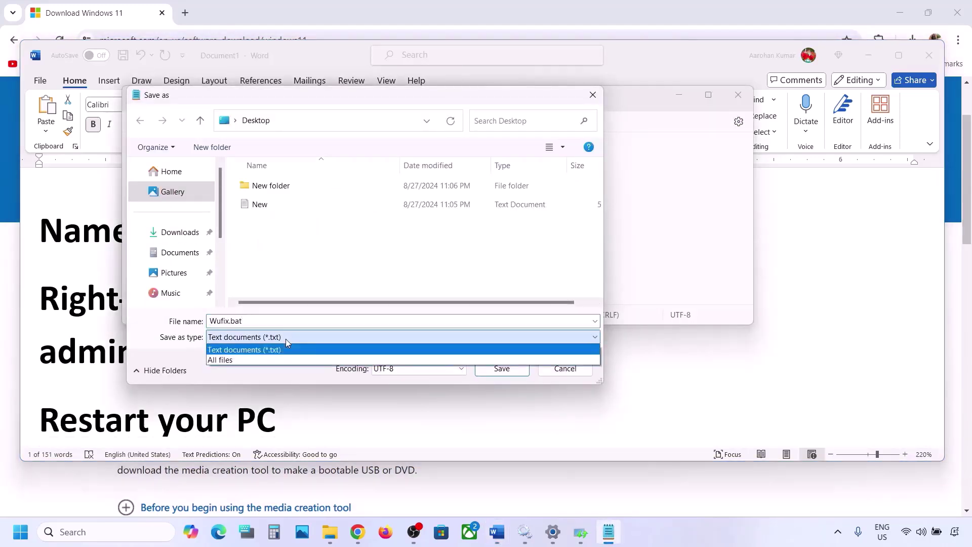
click(252, 361)
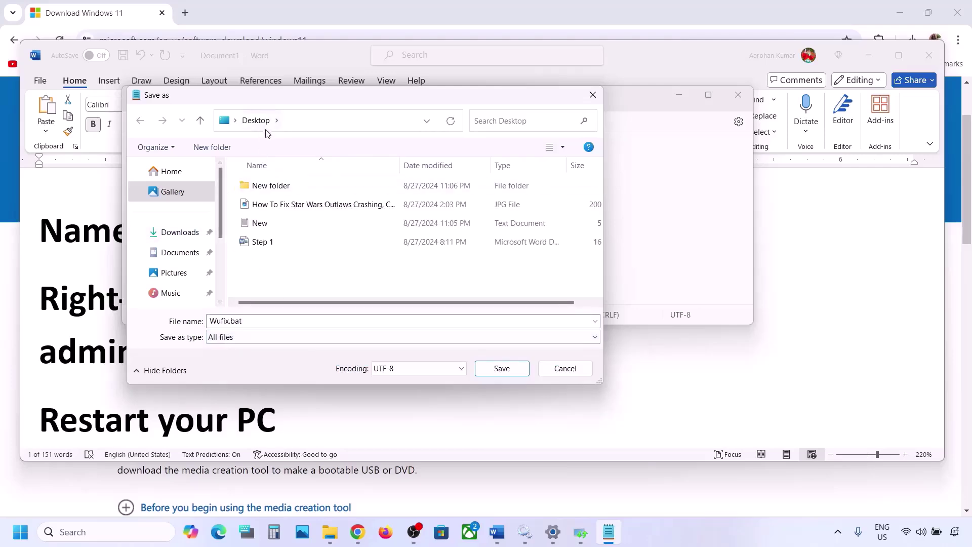
click(503, 368)
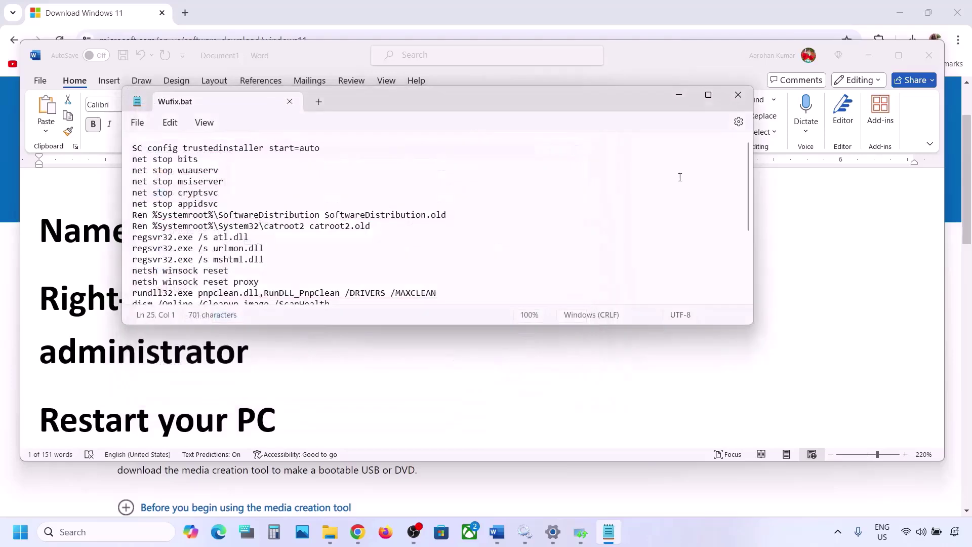
click(740, 97)
Step: Dismiss the troubleshooter results and run Wufix.bat from the desktop as administrator
key(super+d)
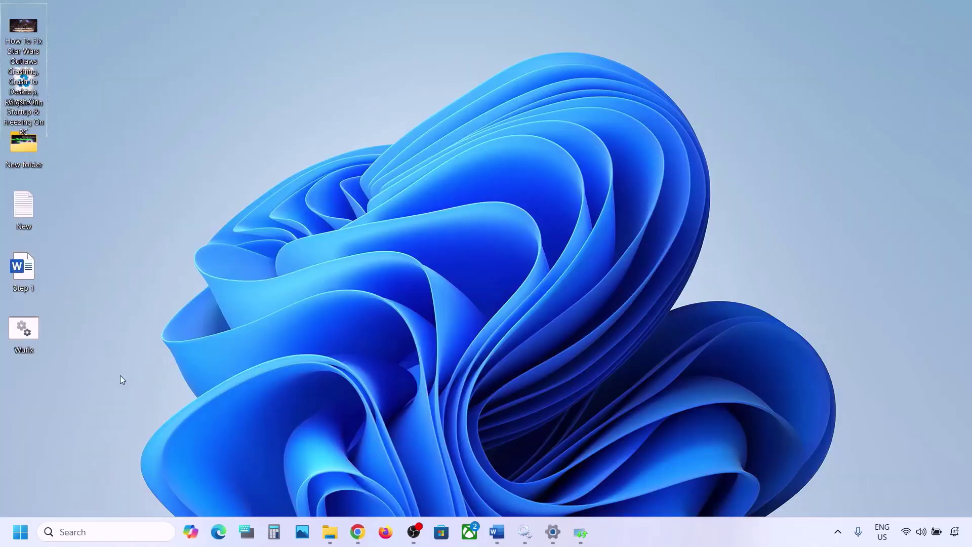
click(30, 331)
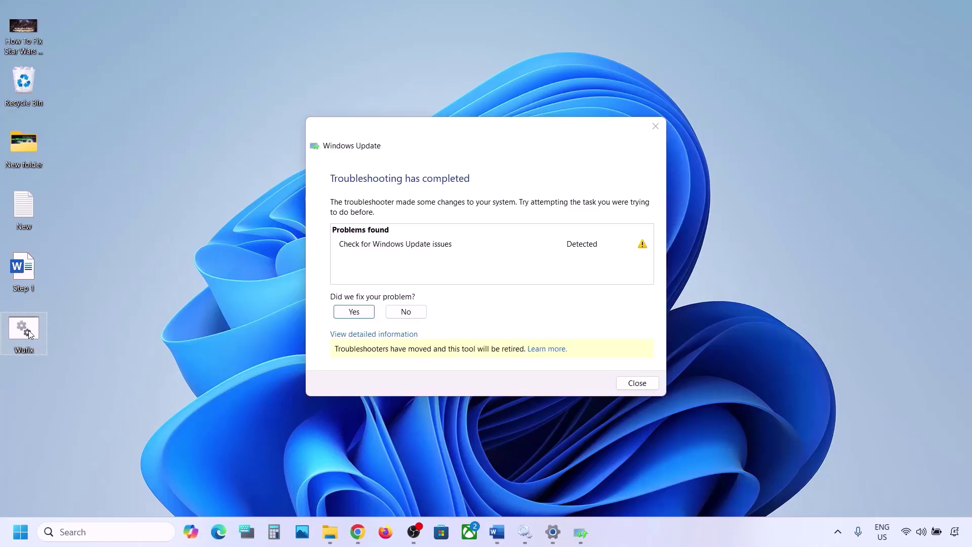
click(655, 126)
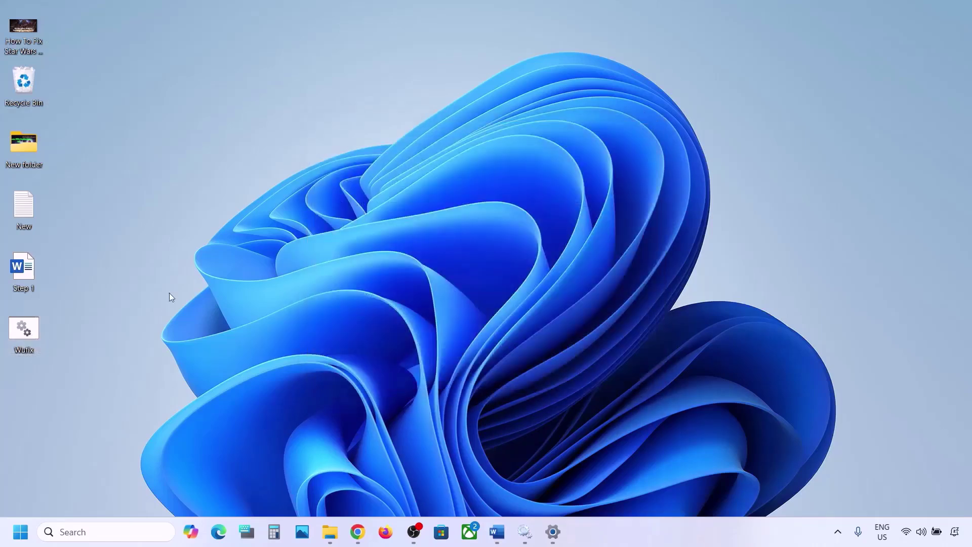
right_click(29, 331)
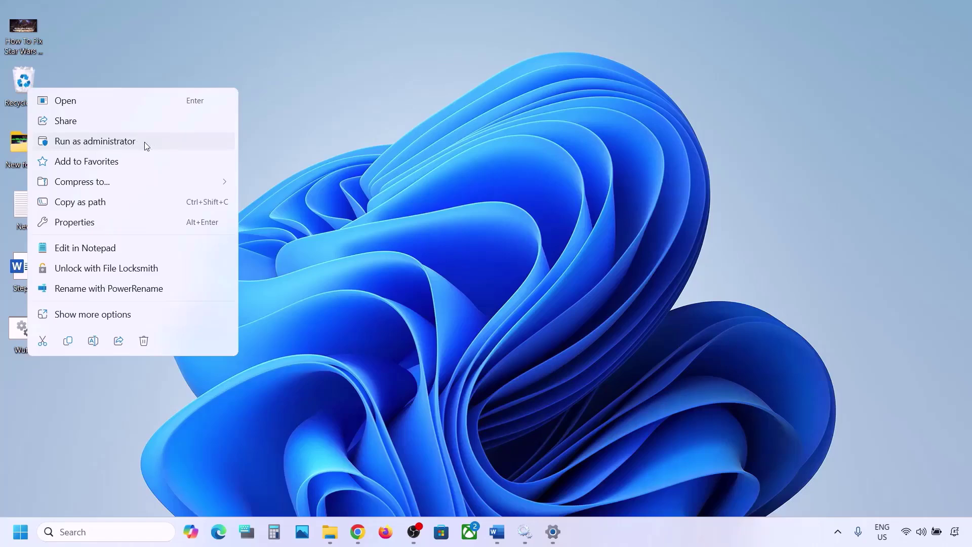
click(123, 147)
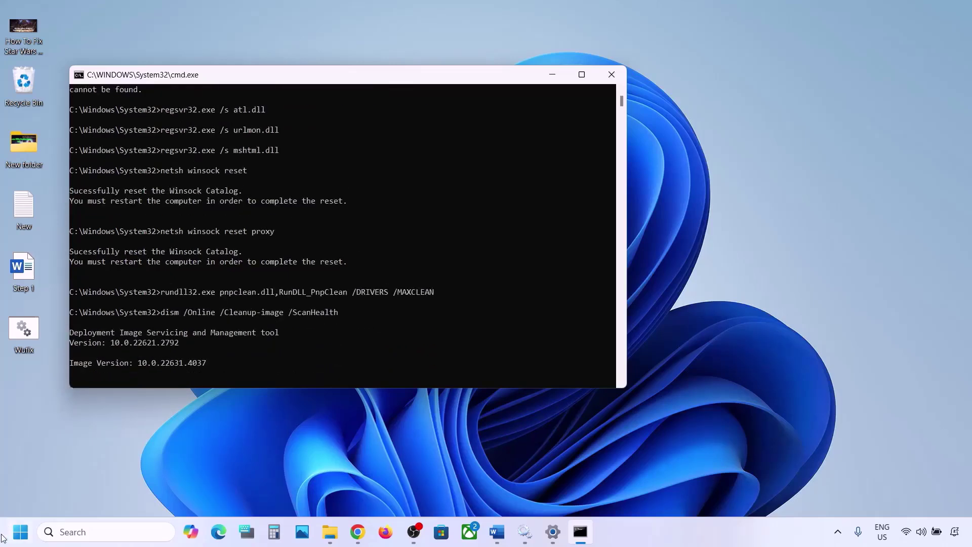
Step: Leave the DISM scan running and minimise the Command Prompt window
click(20, 532)
click(369, 493)
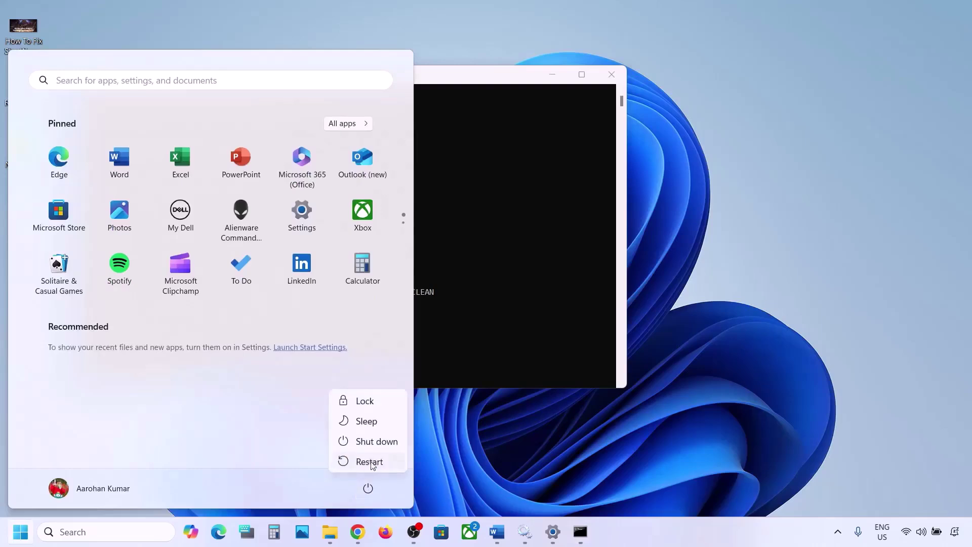
key(Escape)
click(516, 259)
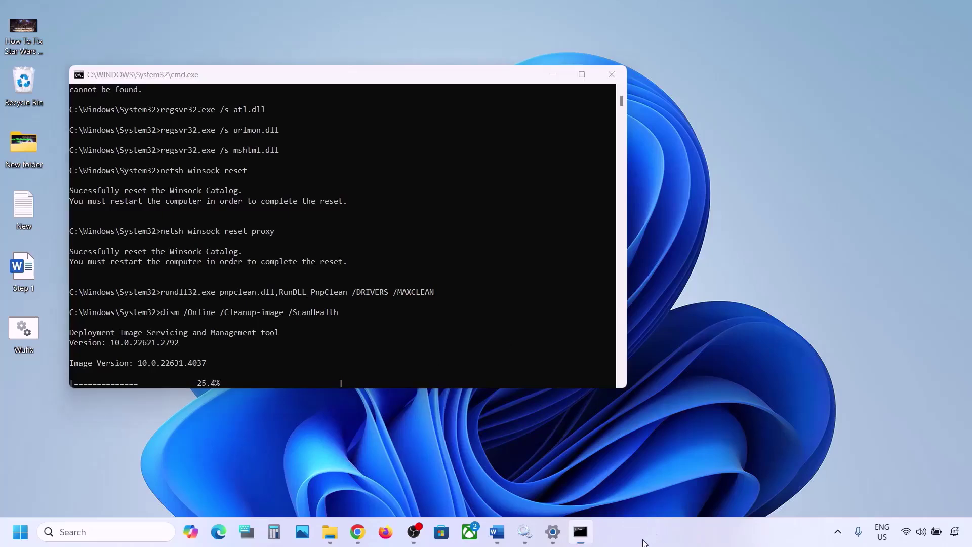
click(581, 532)
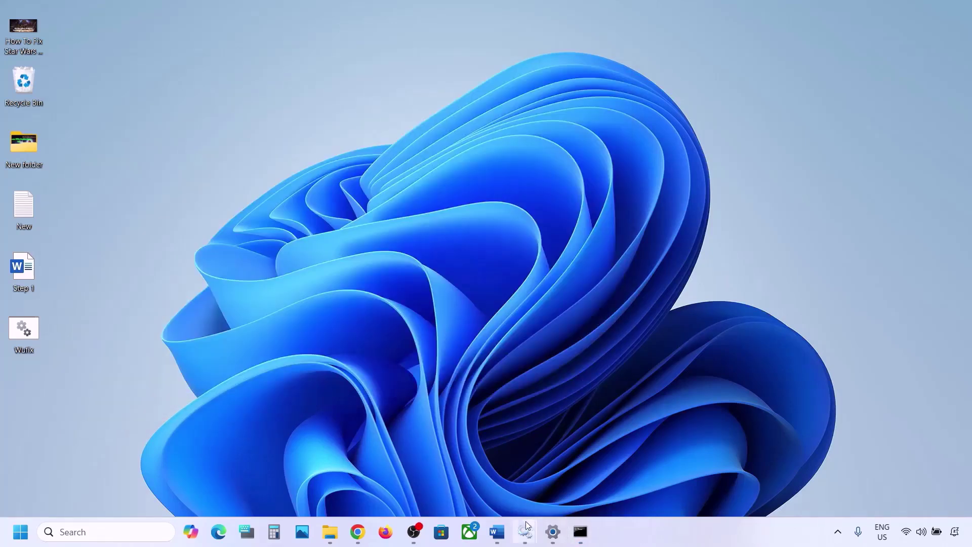
Step: Download MediaCreationTool from the Windows 11 page and launch it, approving the UAC prompt
click(497, 532)
scroll(304, 384, down, 2)
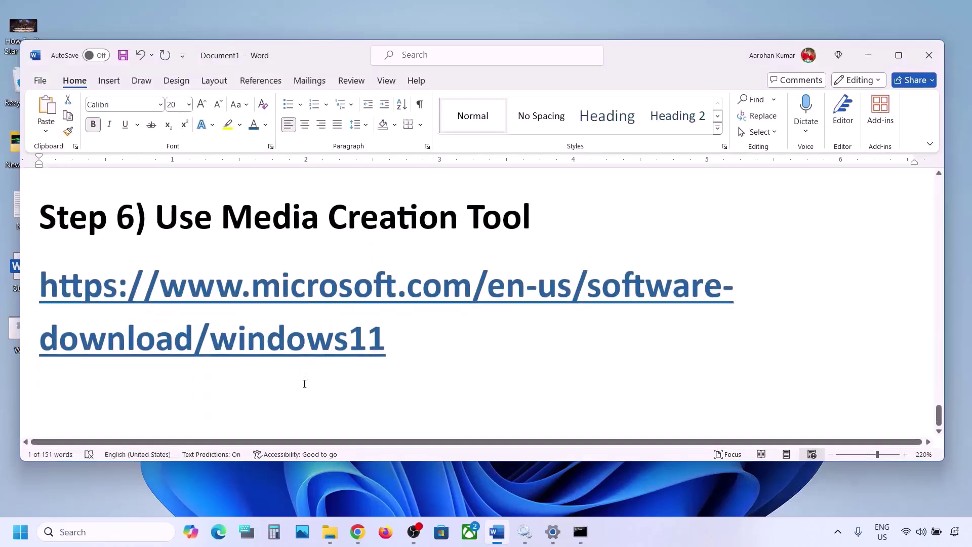
drag(159, 200, 538, 203)
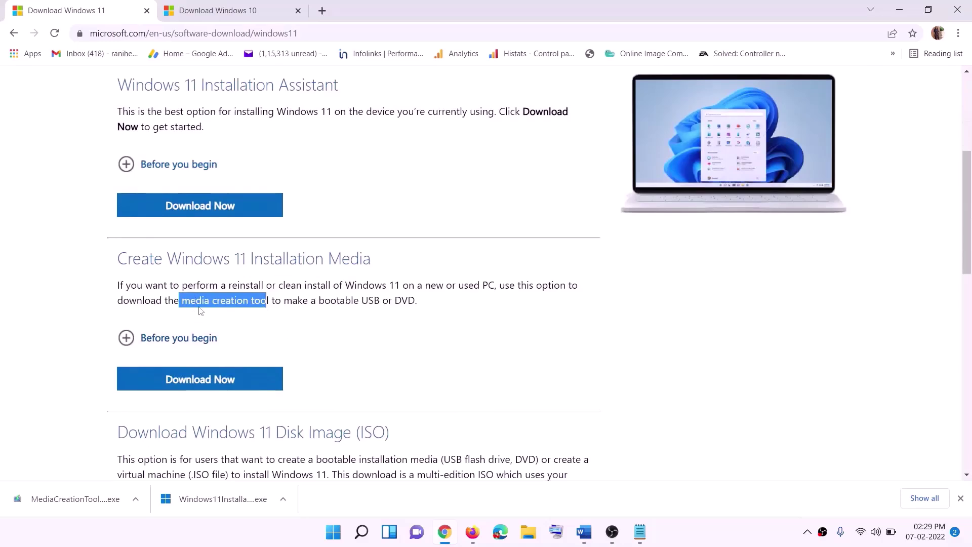
drag(183, 300, 281, 300)
click(194, 385)
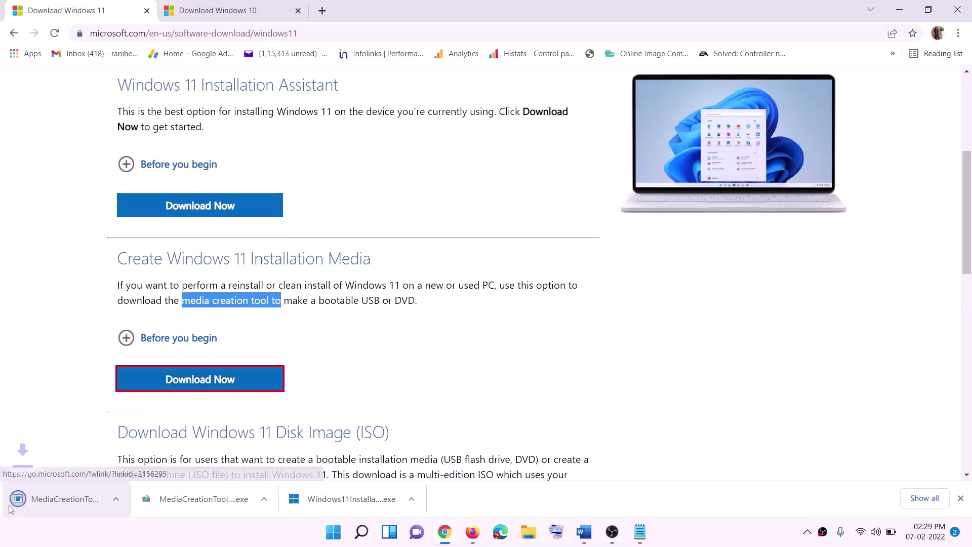
click(87, 501)
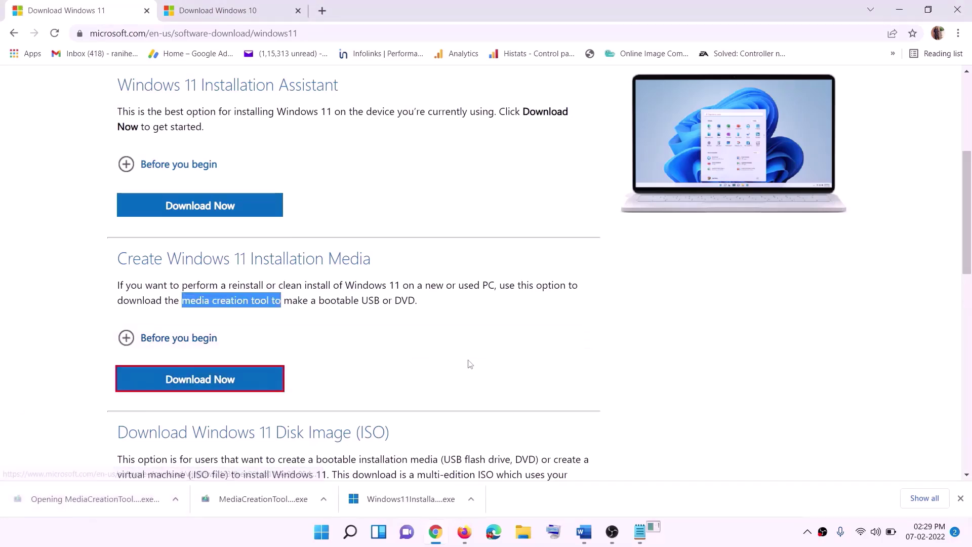
click(428, 369)
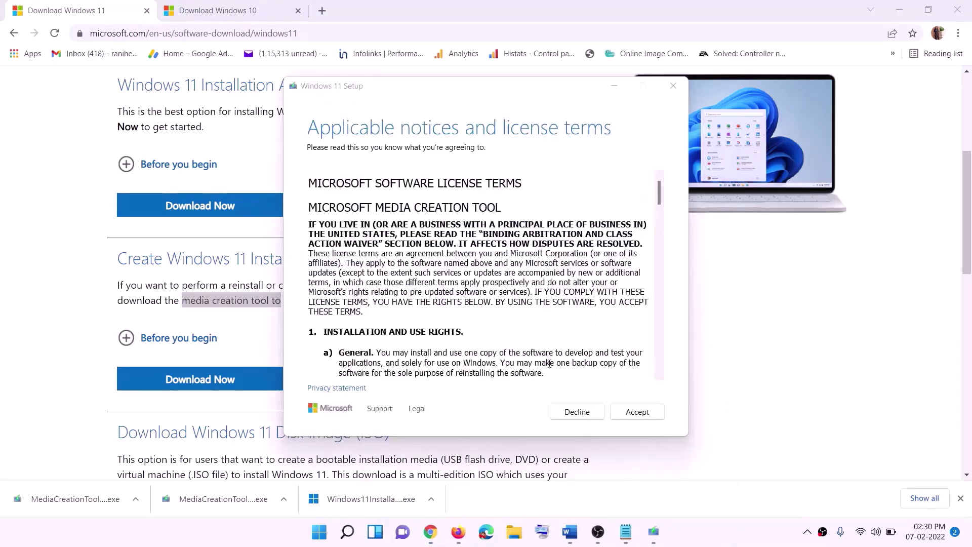
Step: Accept the terms, keep recommended options, and save an ISO named Windows to the Desktop
click(634, 412)
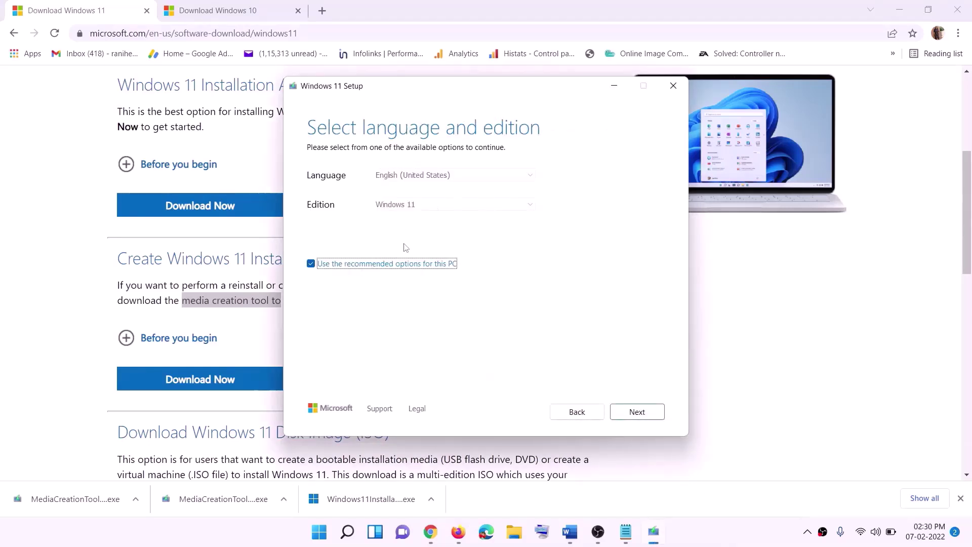
click(630, 413)
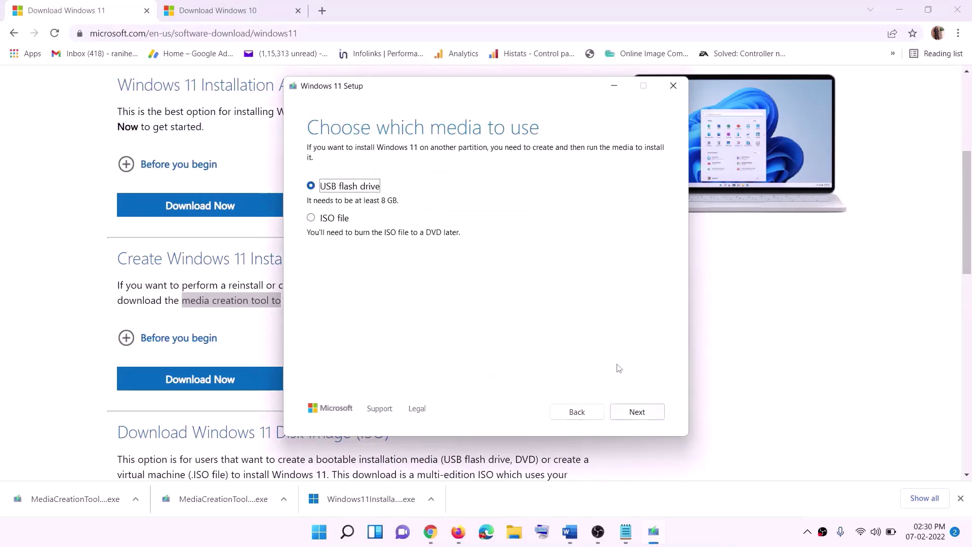
click(322, 220)
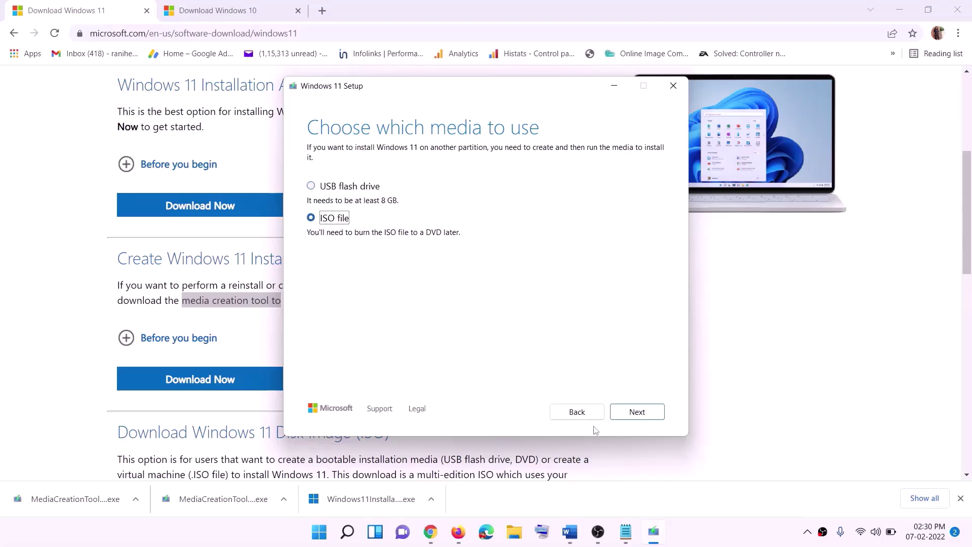
click(639, 412)
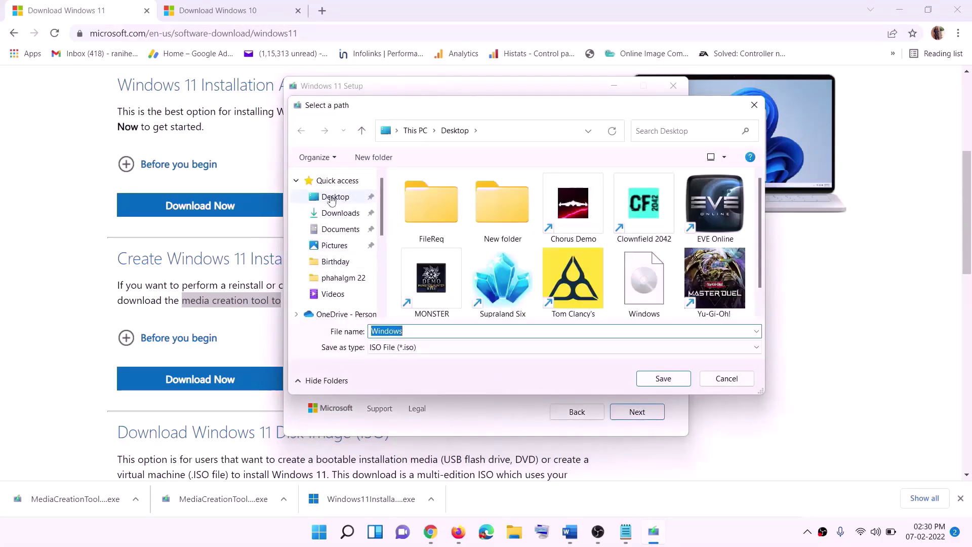
click(309, 202)
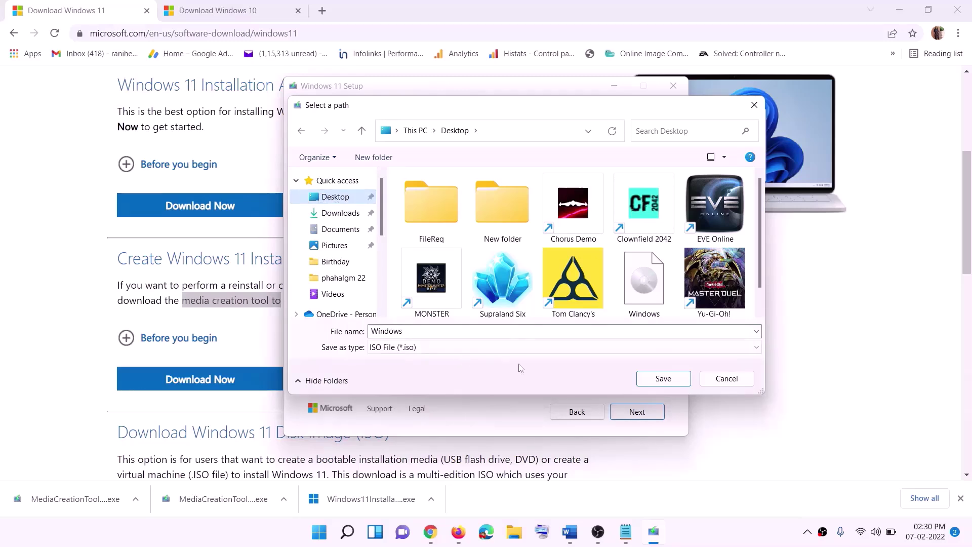
click(666, 380)
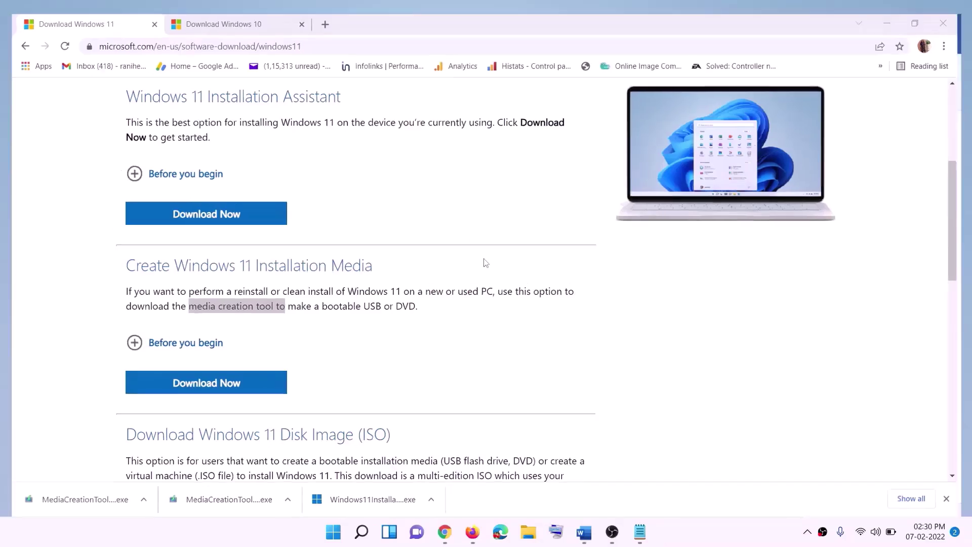
Step: Mount the Windows ISO, run its setup, and continue past the Install Windows 11 page
key(super+d)
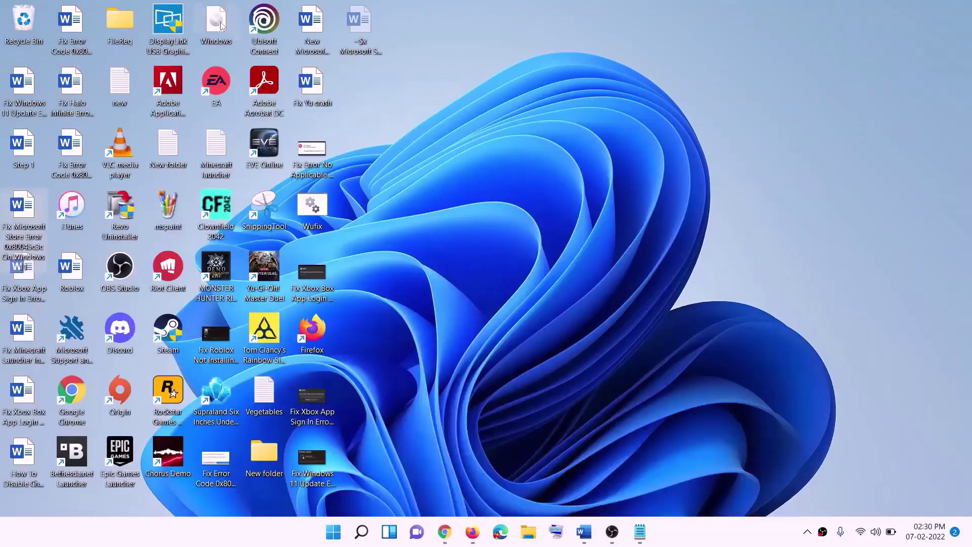
drag(221, 25, 392, 301)
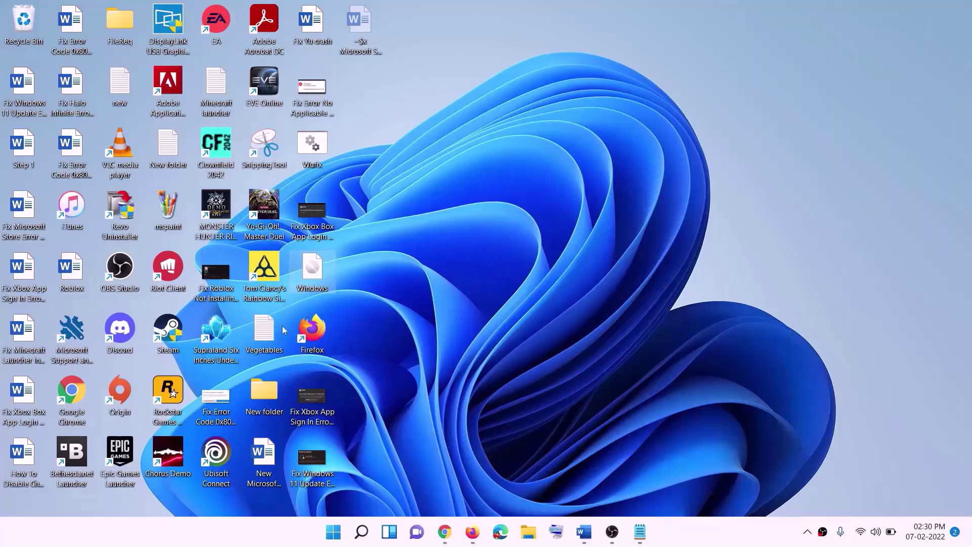
double_click(315, 275)
click(307, 354)
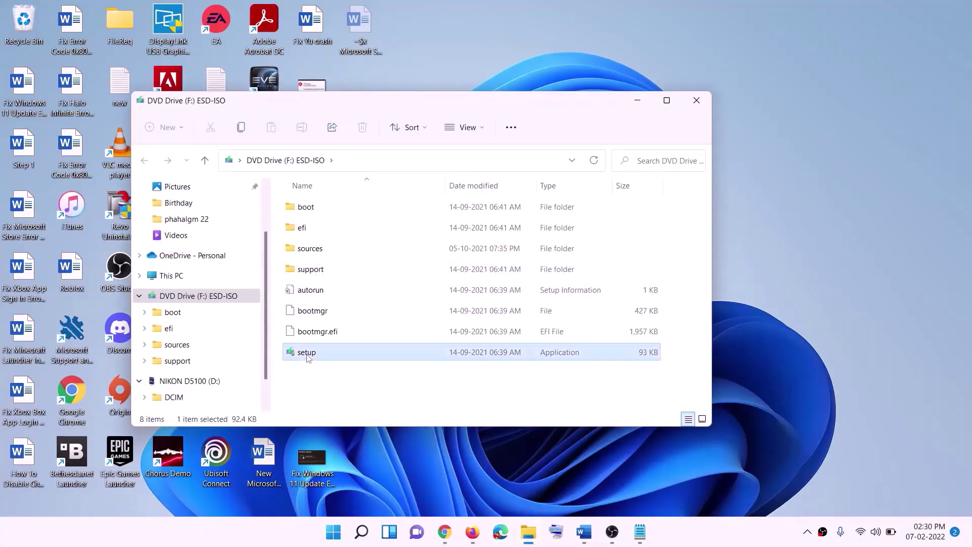
double_click(333, 351)
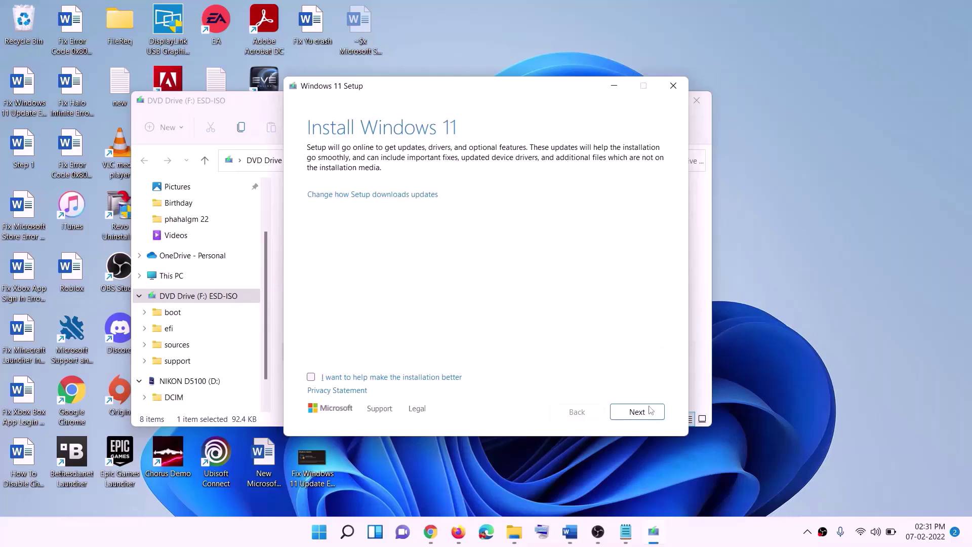
click(651, 410)
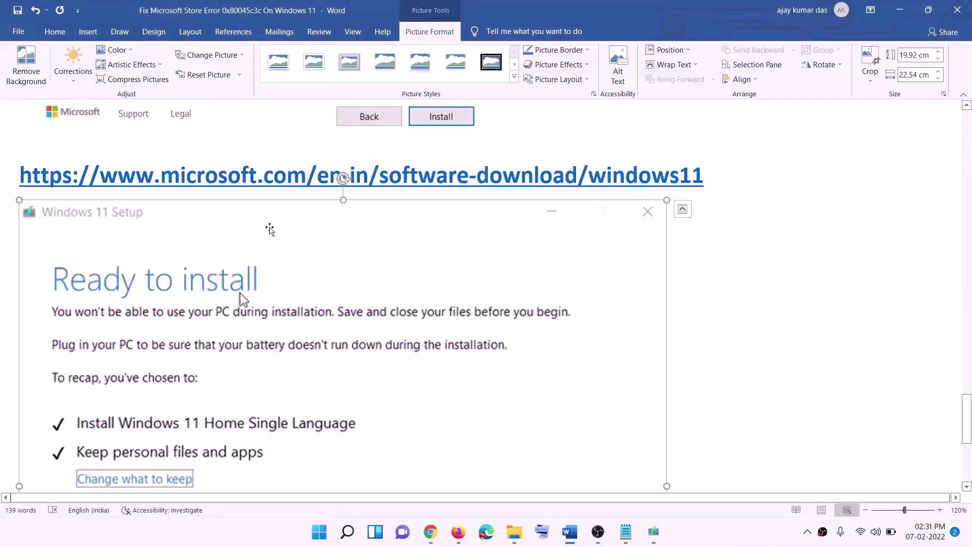
scroll(225, 253, down, 1)
scroll(225, 254, down, 3)
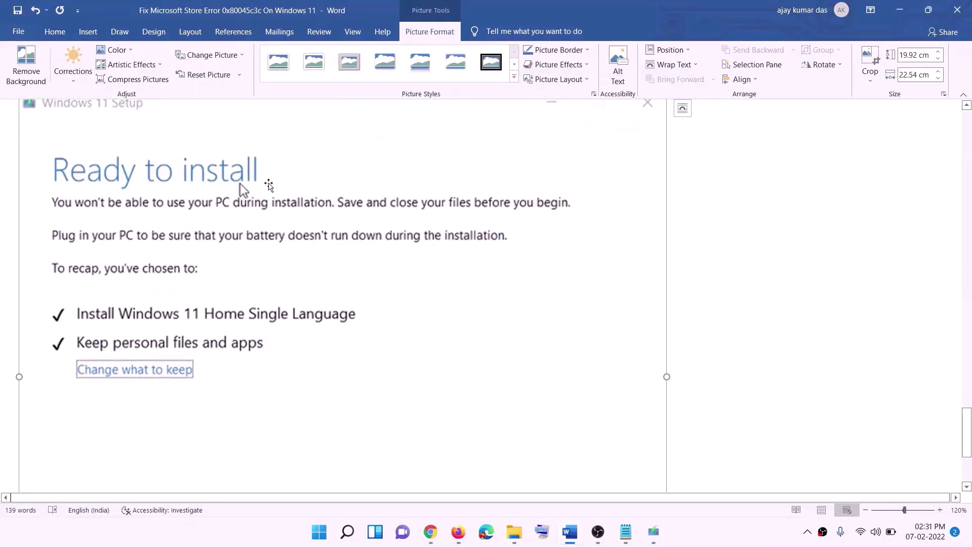
scroll(266, 203, down, 1)
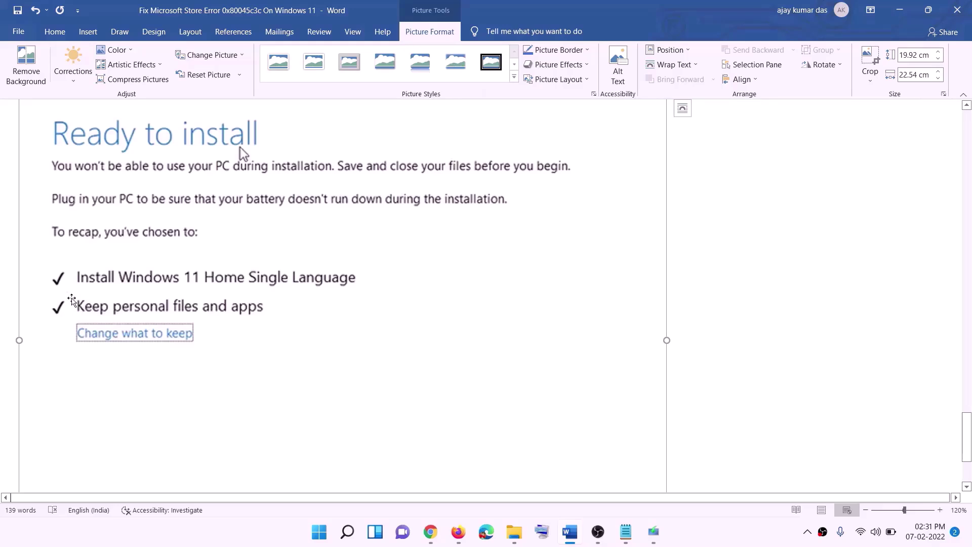
scroll(520, 402, down, 2)
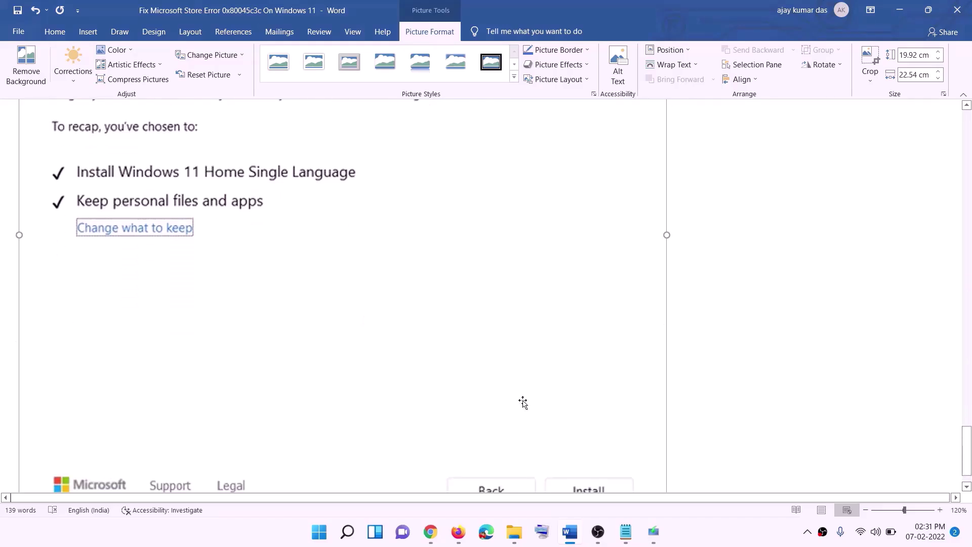
scroll(517, 377, up, 3)
scroll(516, 377, up, 2)
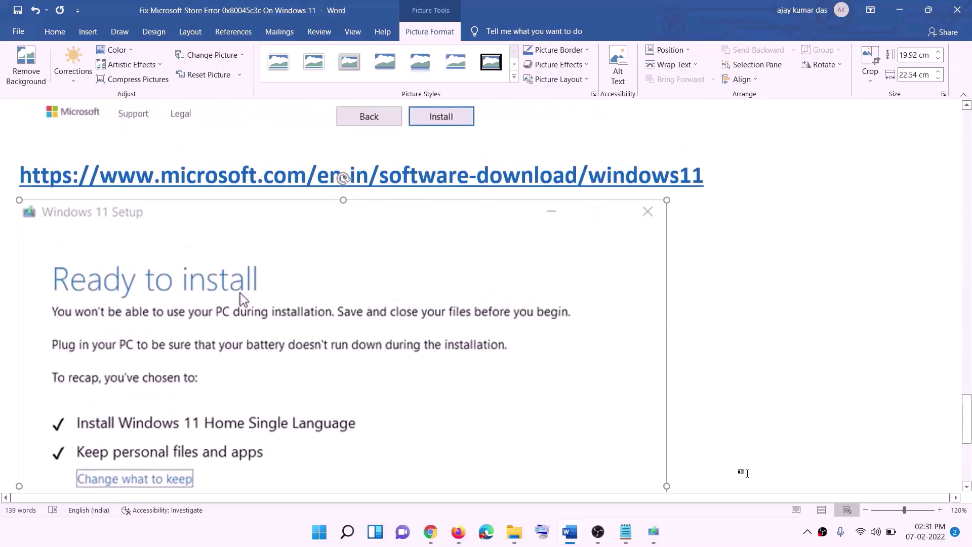